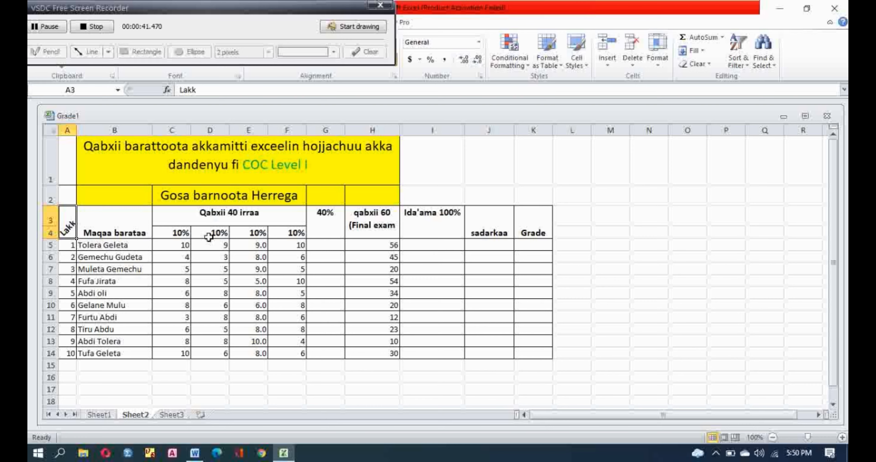
- Examine the 10% score headings in row 4 and the marks listed beneath them, up to the 40% column
click(182, 233)
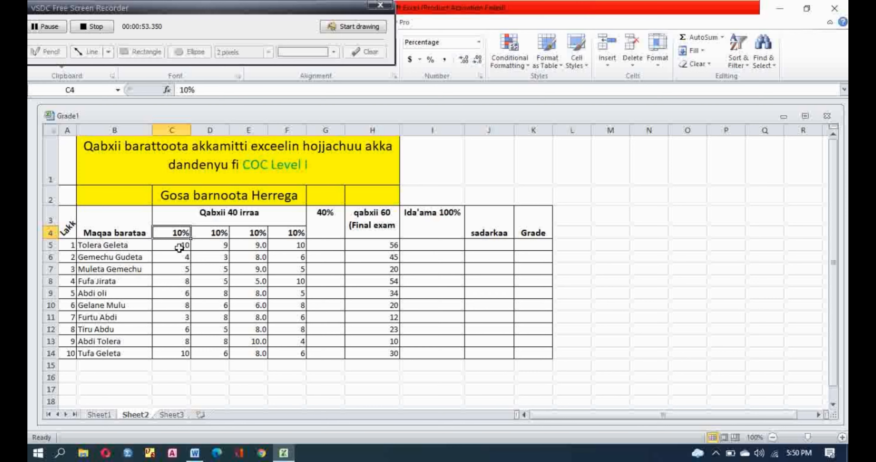
click(175, 248)
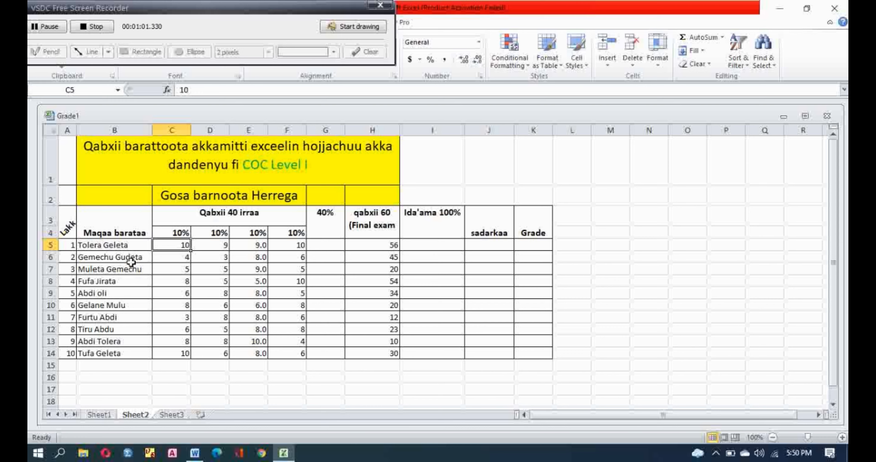
click(175, 260)
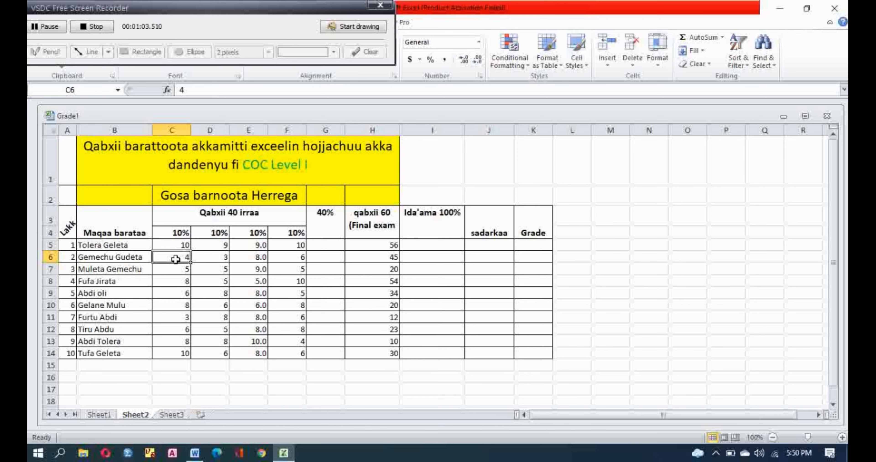
click(203, 245)
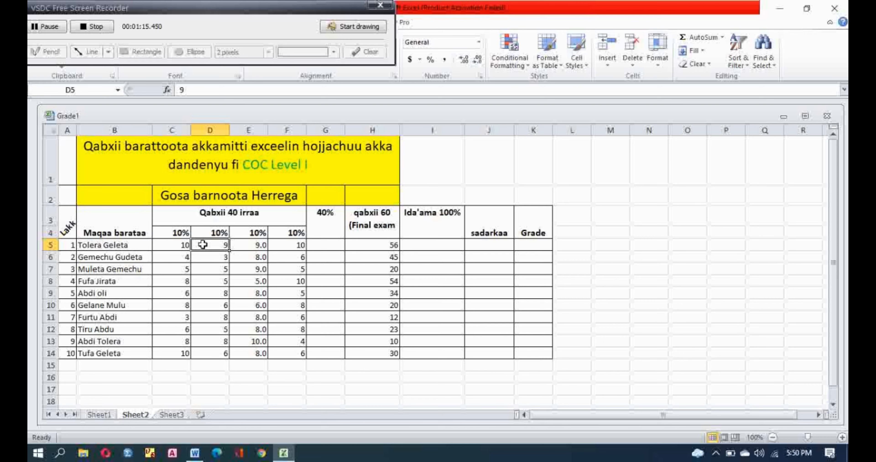
click(139, 245)
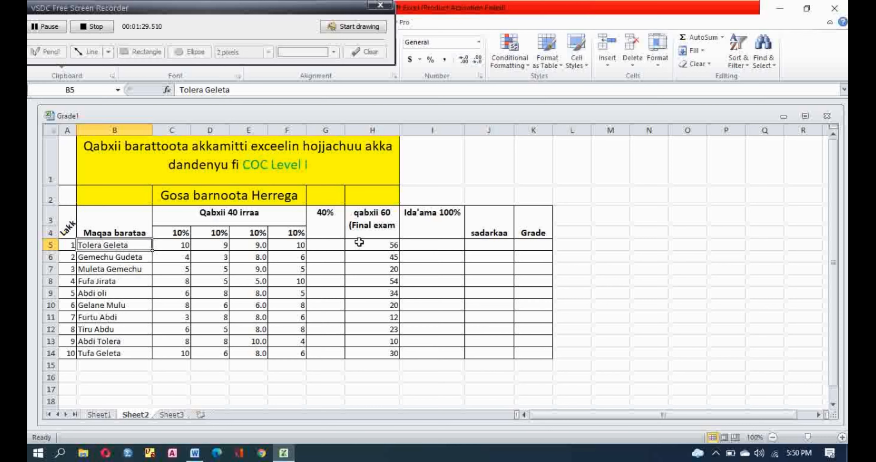
click(184, 235)
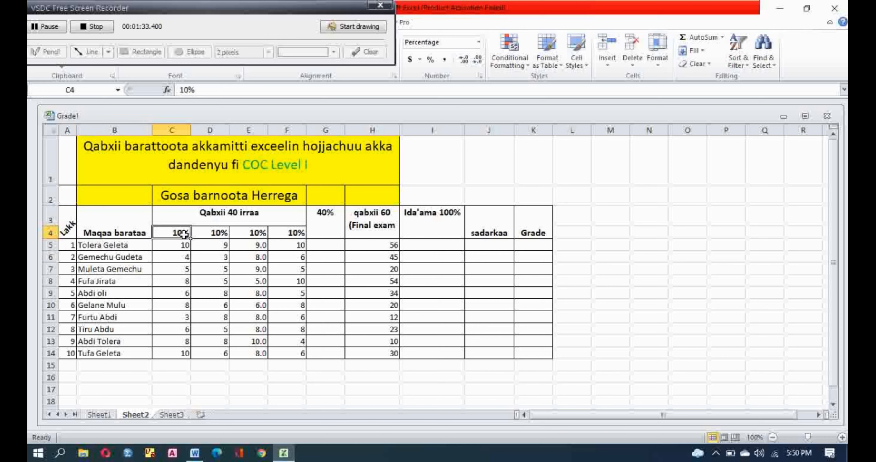
click(187, 247)
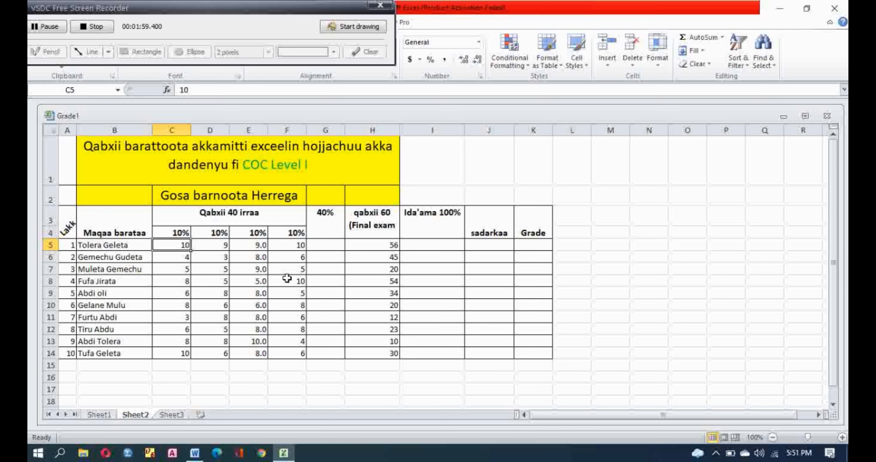
click(254, 232)
click(286, 233)
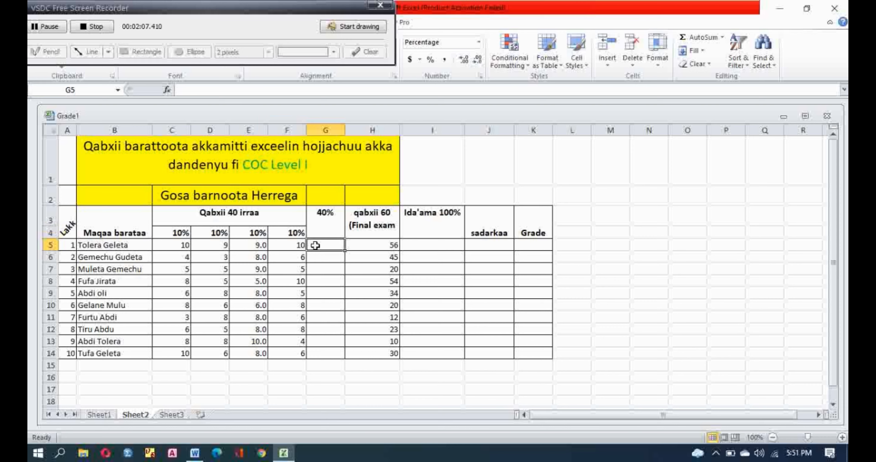
click(313, 245)
- Review the first student's four marks in C5 through F5 and the 40% total cell G5
click(185, 232)
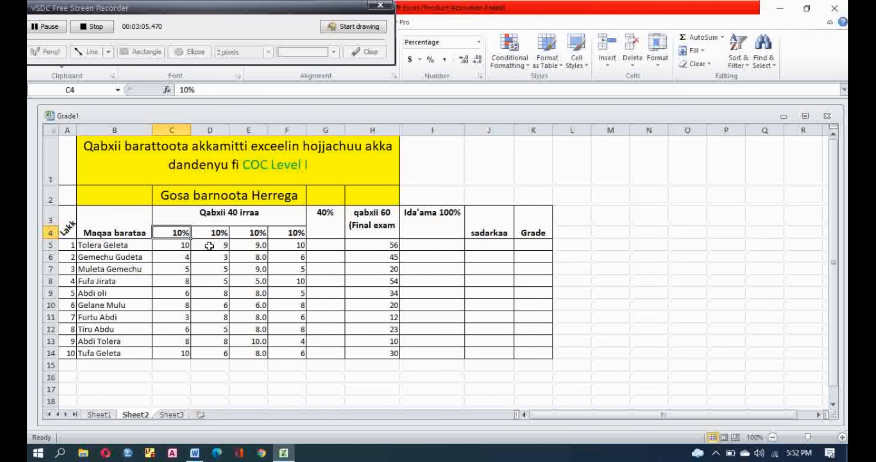
click(187, 248)
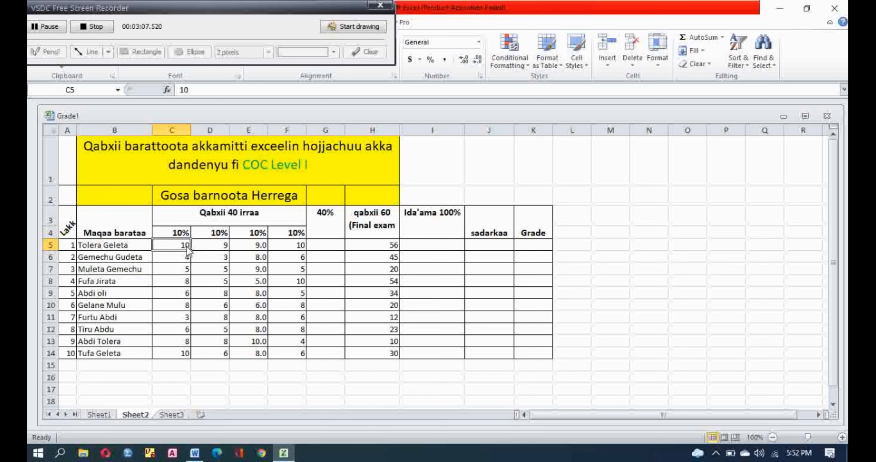
click(217, 246)
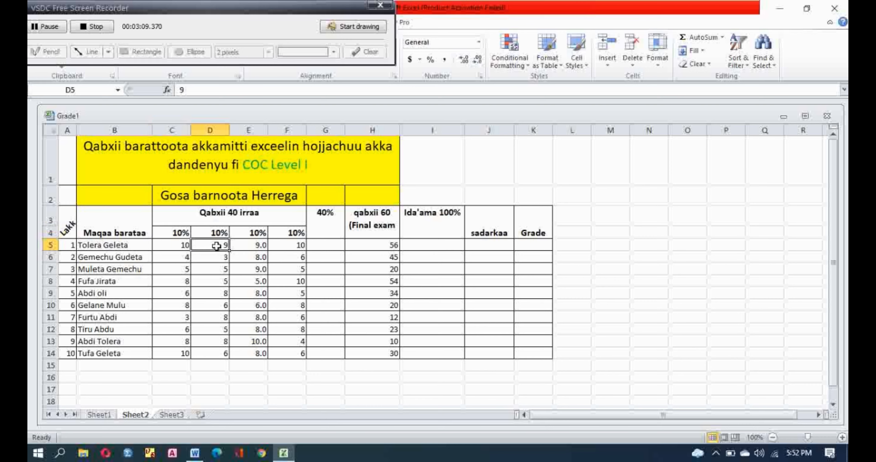
click(251, 244)
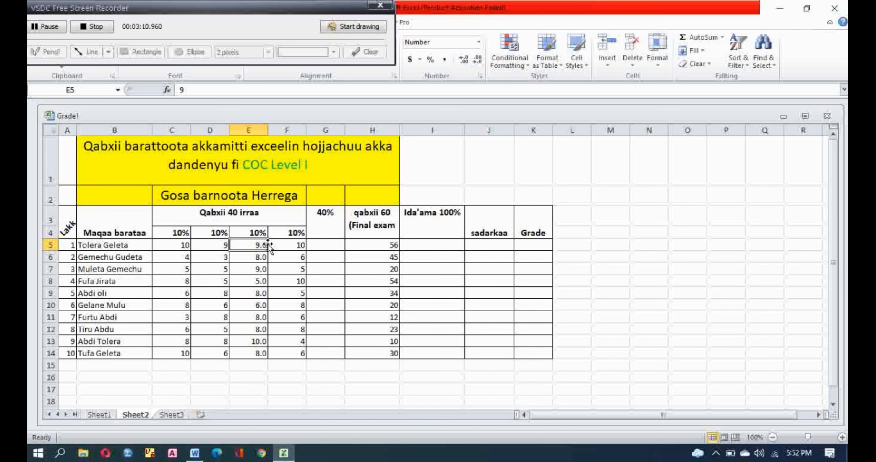
click(298, 244)
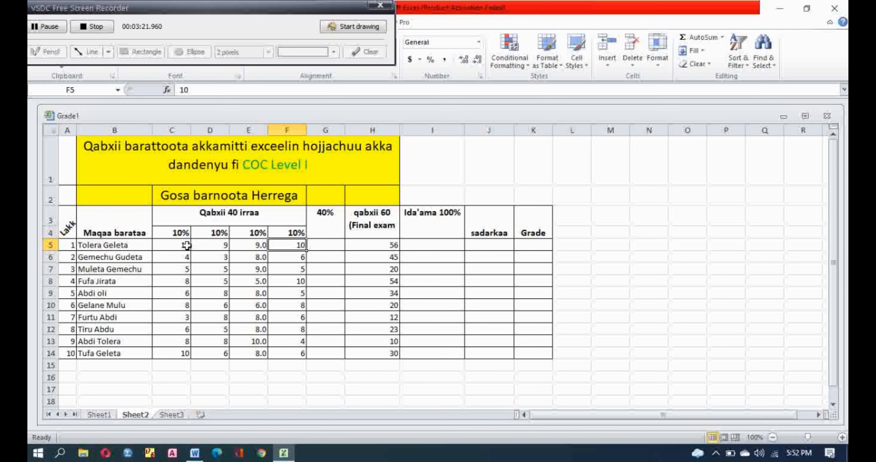
click(325, 227)
click(329, 244)
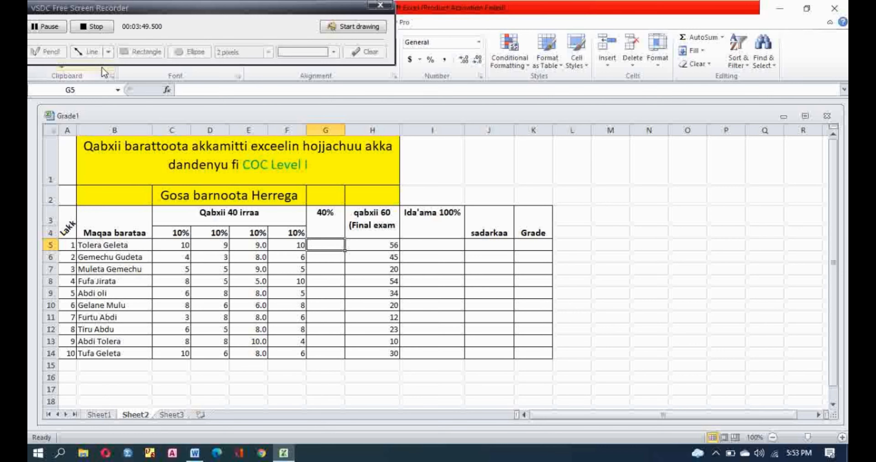
click(53, 28)
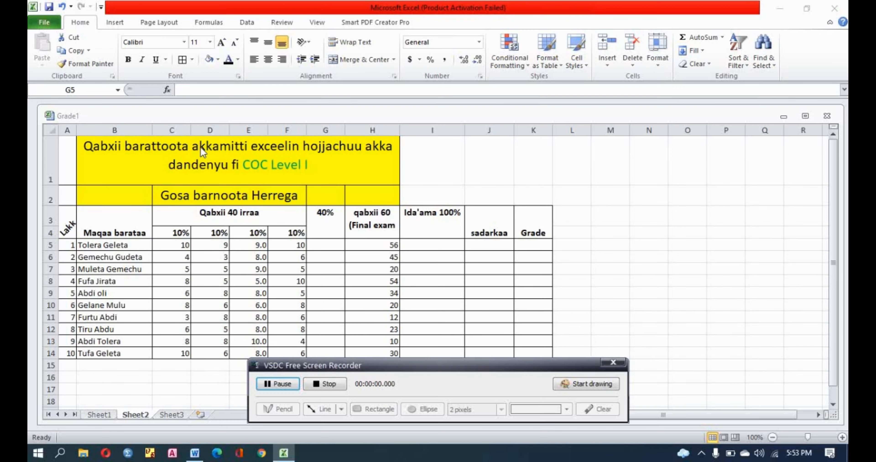
click(274, 383)
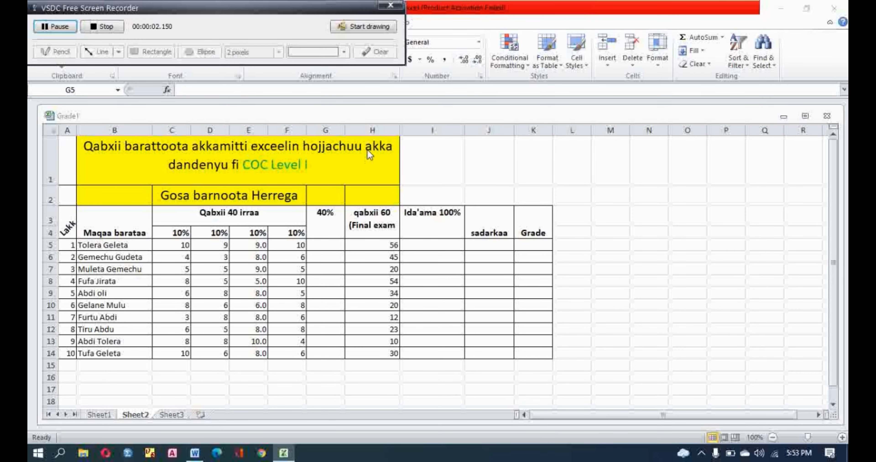
- Total the first student's four marks in cell G5 with the formula =C5+D5+E5+F5
click(323, 242)
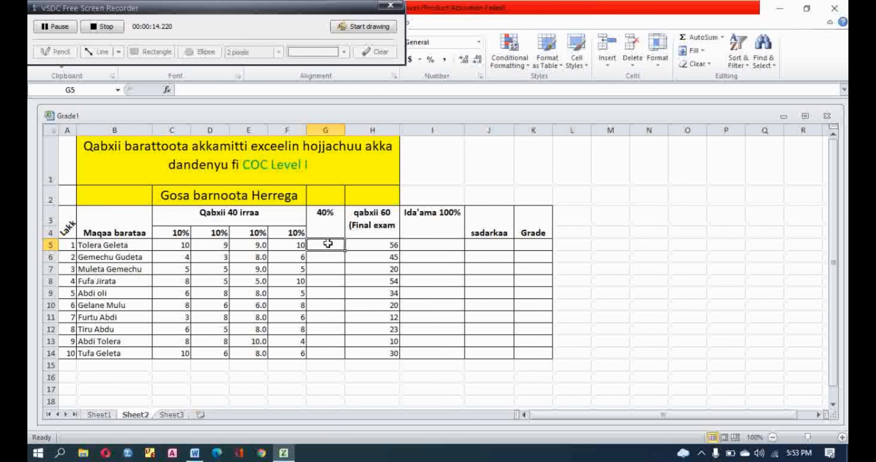
text(=)
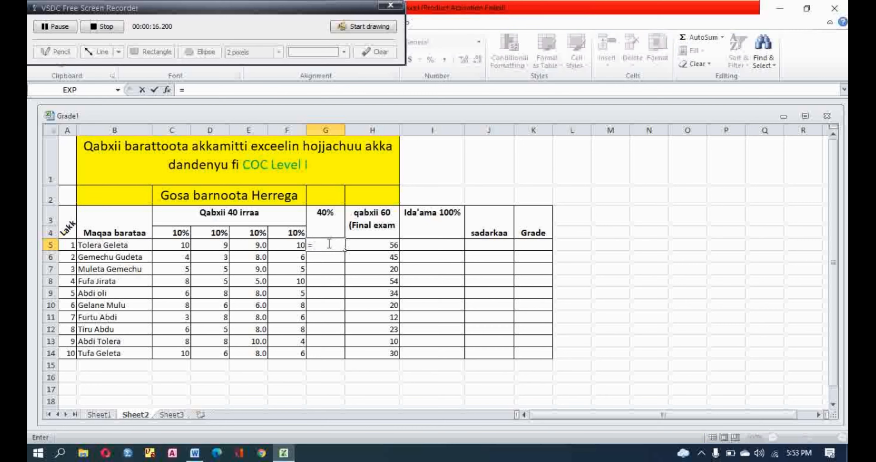
click(184, 246)
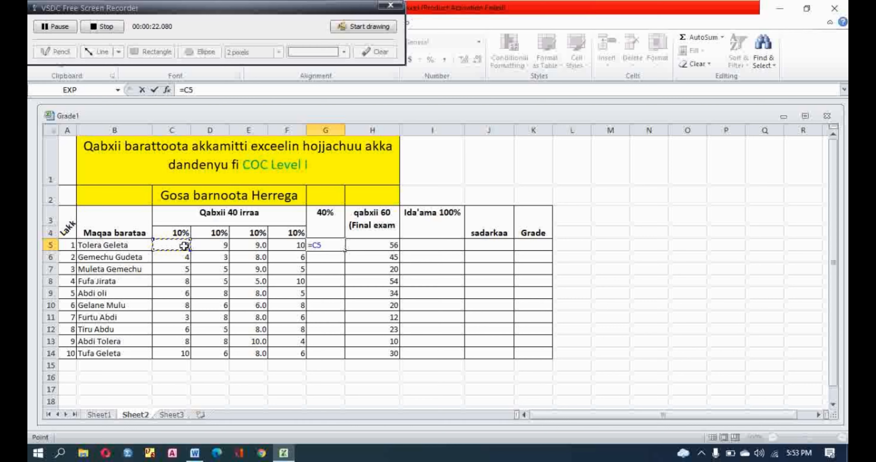
text(+)
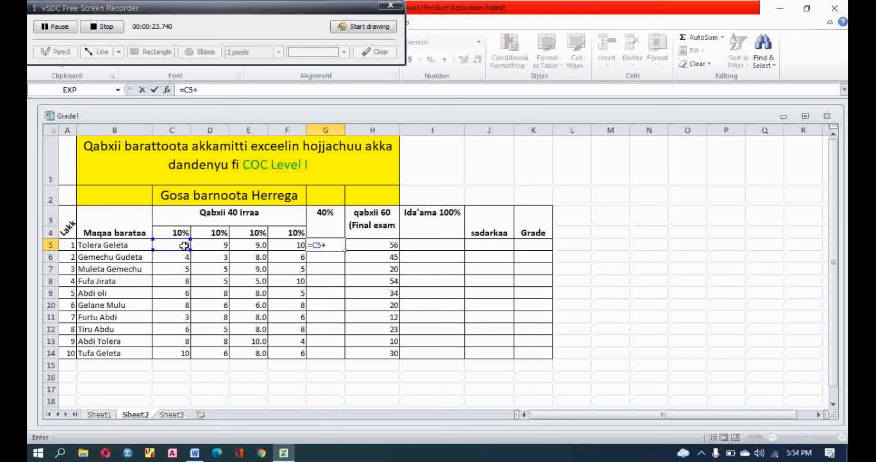
click(222, 245)
text(+)
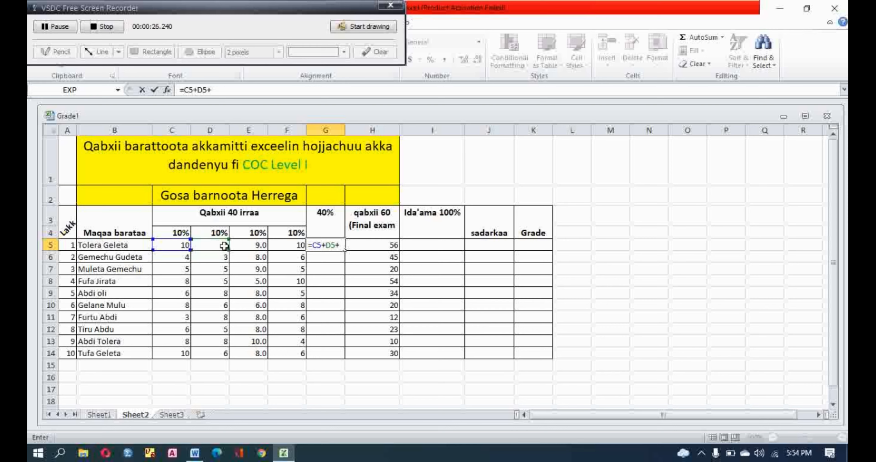
click(253, 242)
text(+)
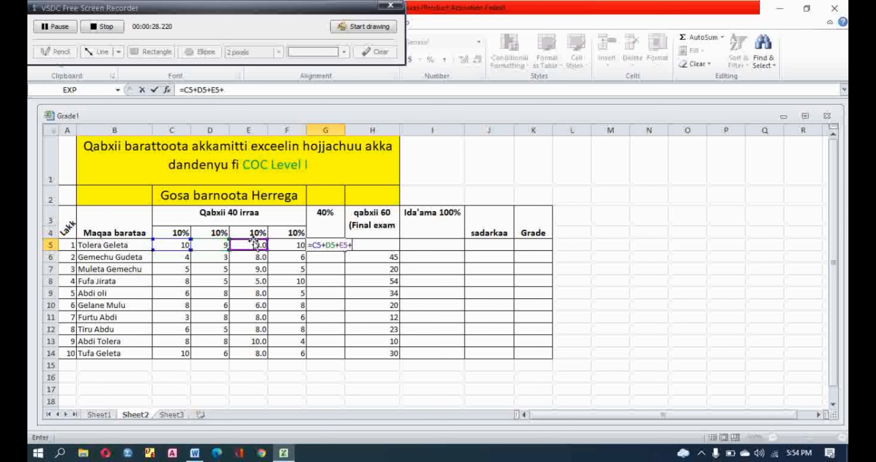
click(287, 242)
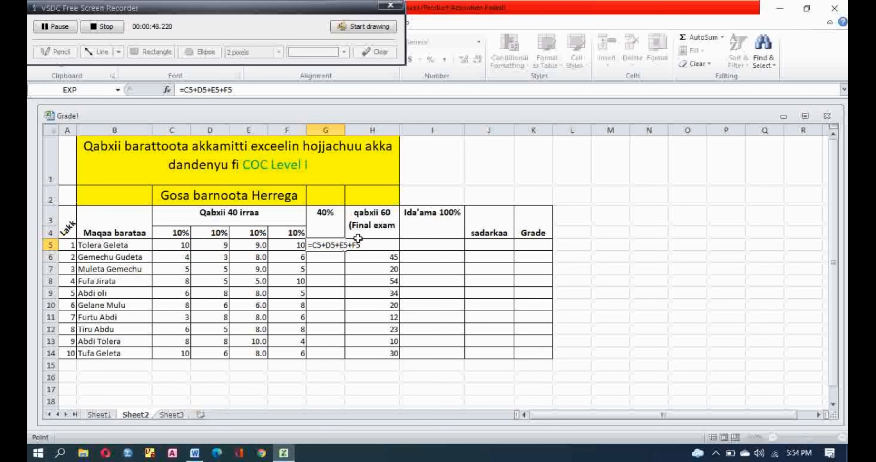
key(Return)
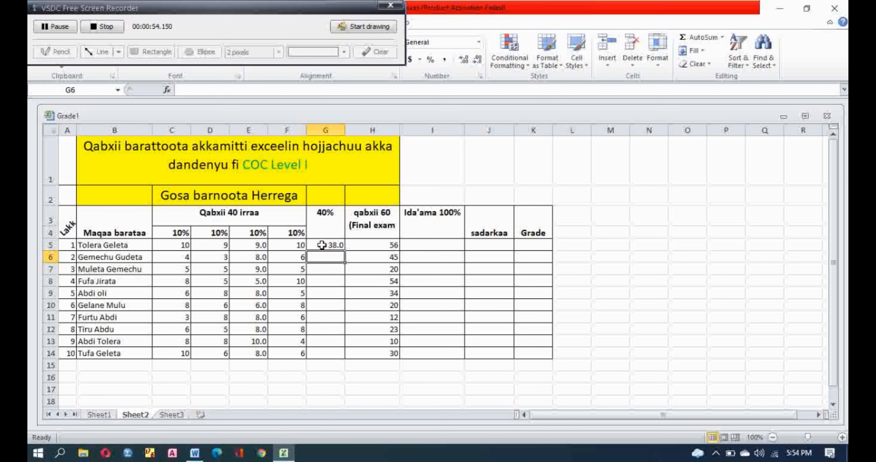
- Clear the addition formula from the first student's 40% total cell G5
click(337, 242)
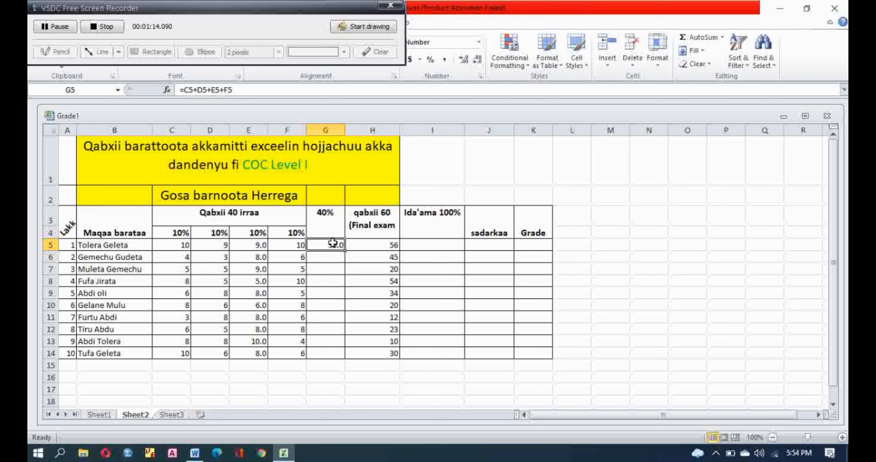
key(BackSpace)
click(329, 266)
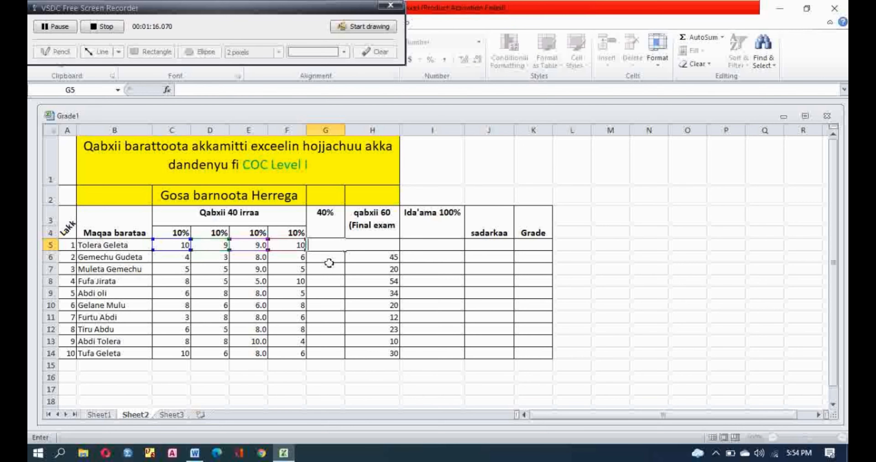
click(331, 248)
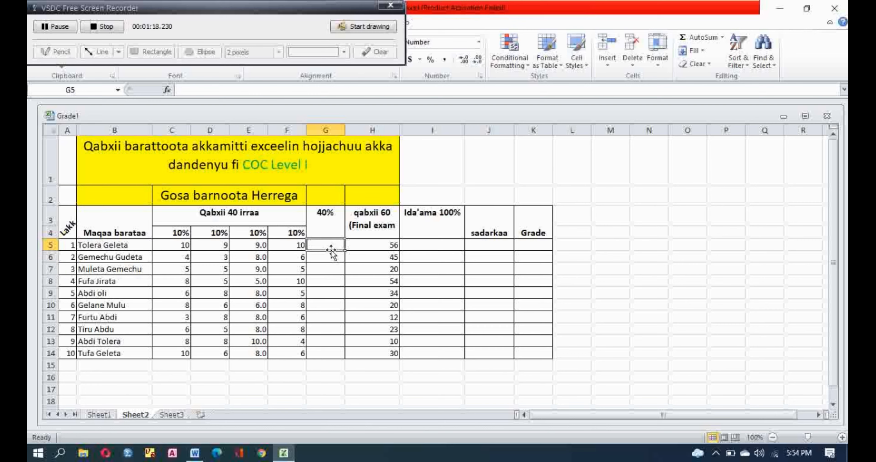
- Use AutoSum on C5:F5 to total the first student's four marks in cell G5
click(171, 247)
drag(172, 246, 296, 246)
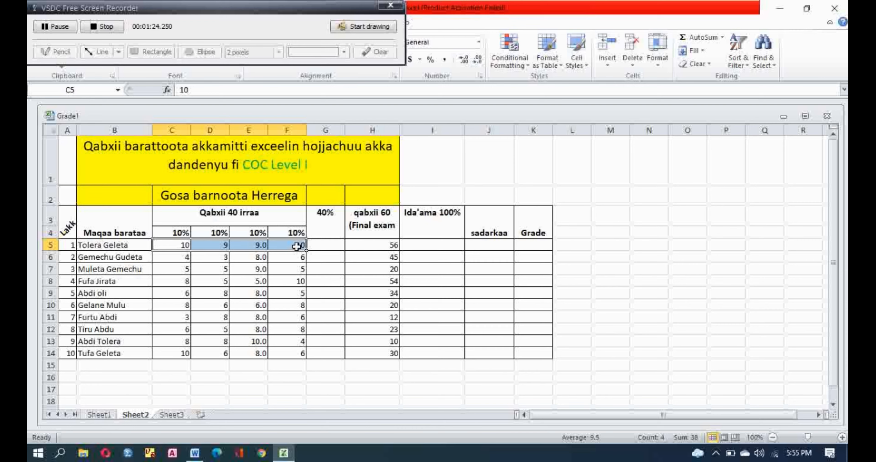
click(707, 39)
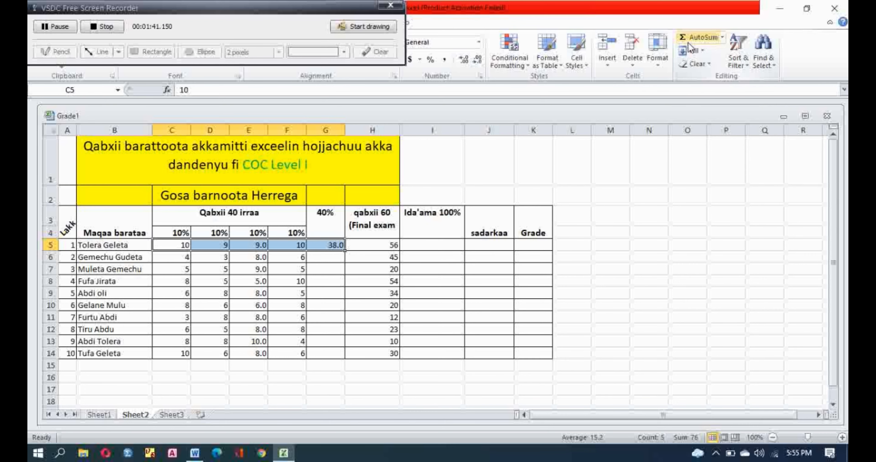
click(327, 244)
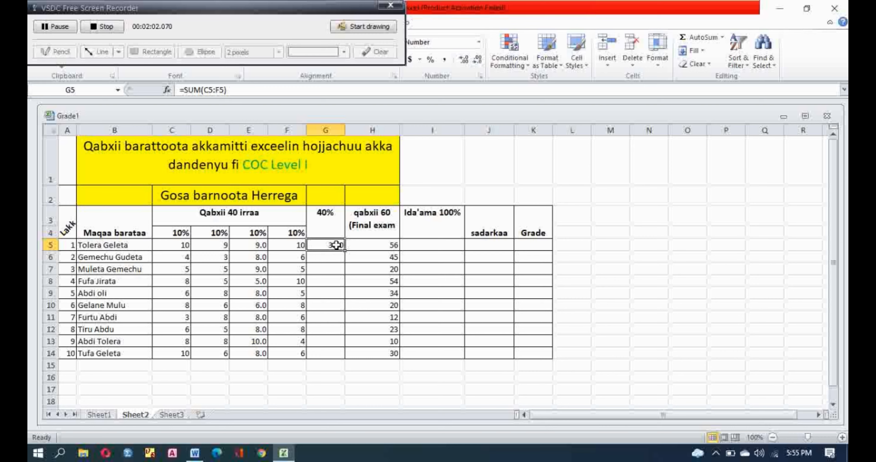
- Total the second student's four marks in cell G6 with the formula =C6+D6+E6+F6
click(321, 256)
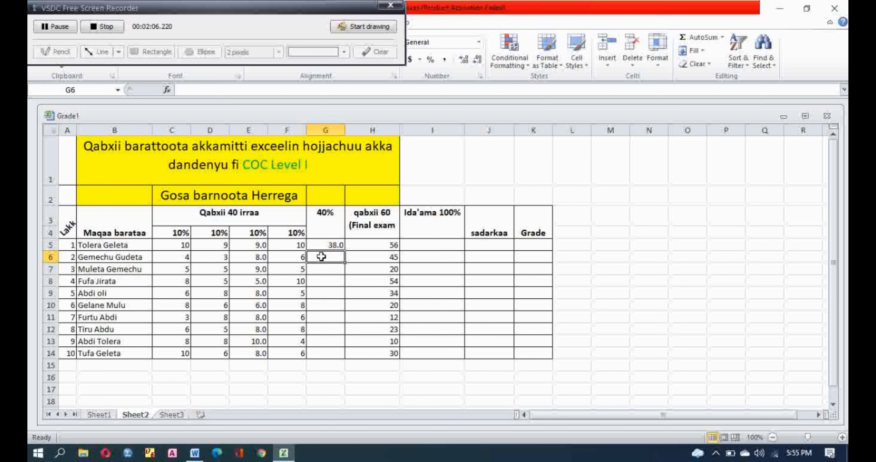
text(=)
click(187, 257)
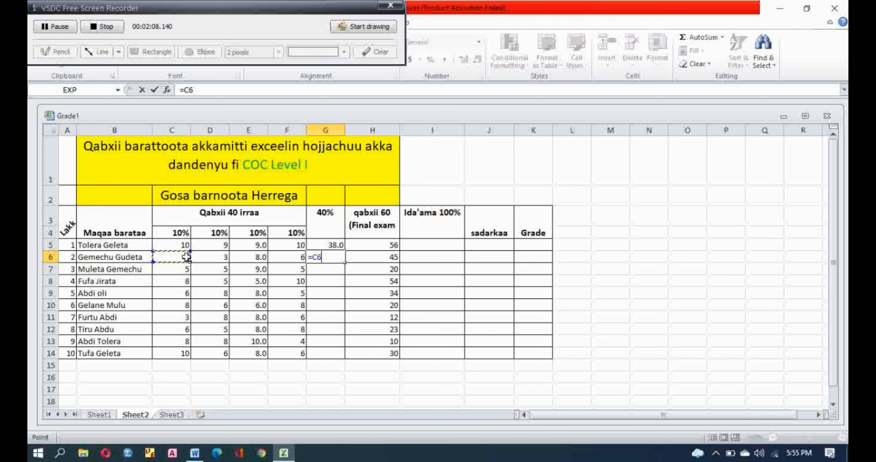
text(+)
click(217, 257)
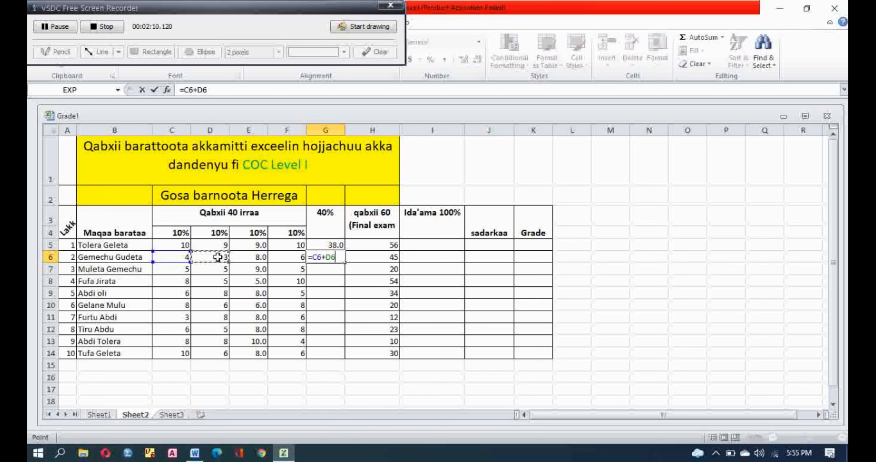
text(+)
click(254, 257)
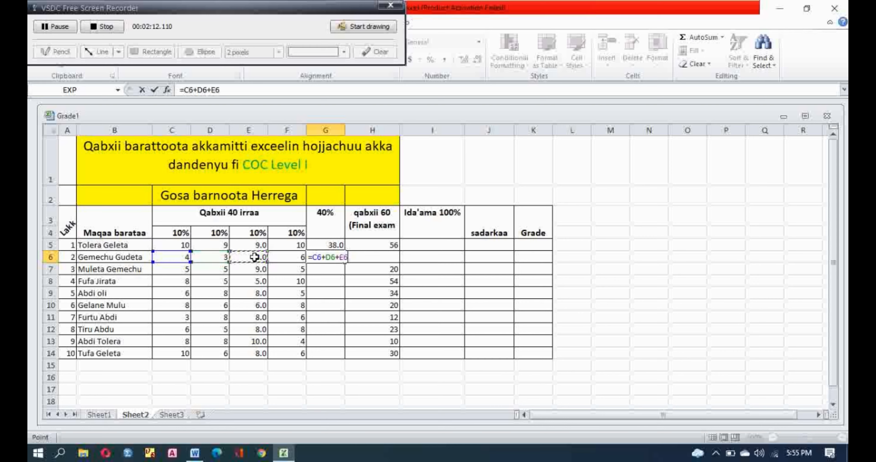
text(+)
click(293, 258)
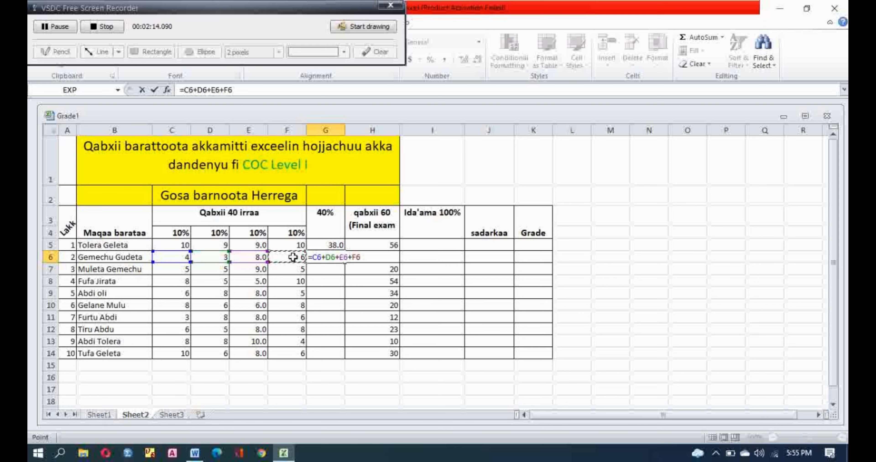
key(Return)
- Replace the addition formula in G6 with an AutoSum of the second student's marks in C6:F6
click(326, 255)
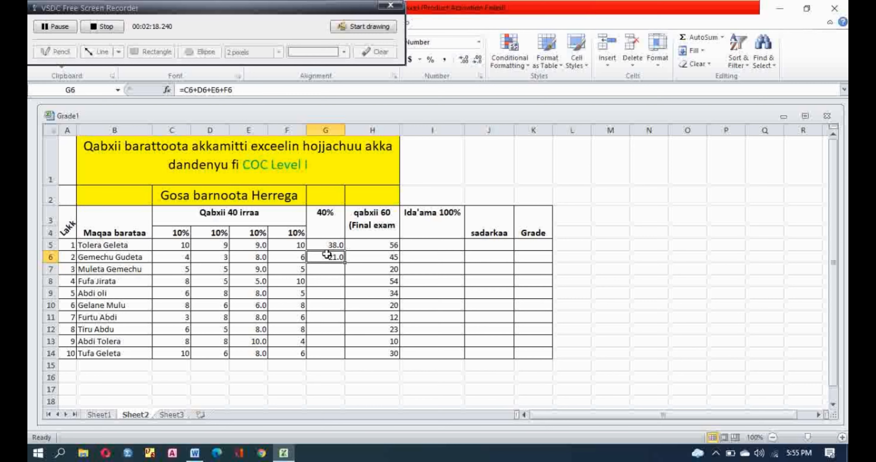
key(Delete)
click(308, 280)
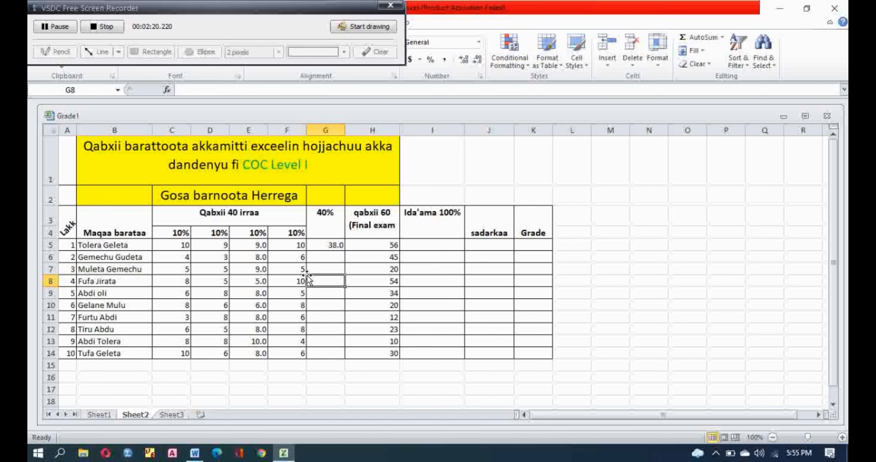
drag(179, 257, 291, 257)
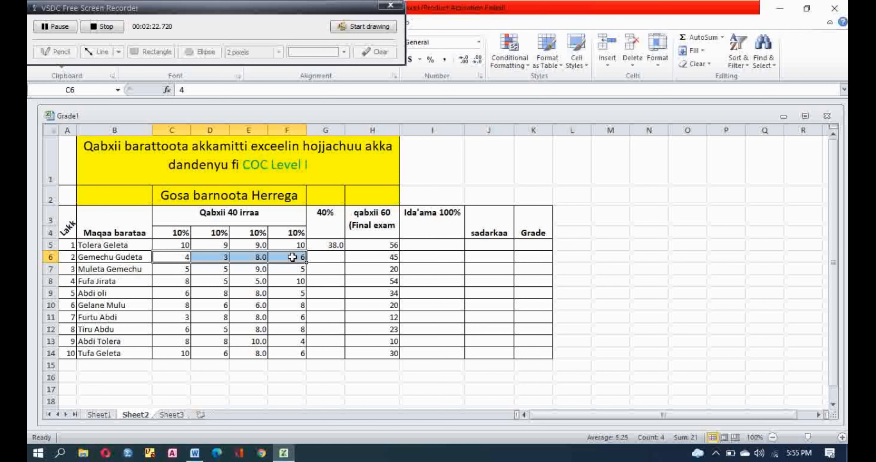
click(702, 39)
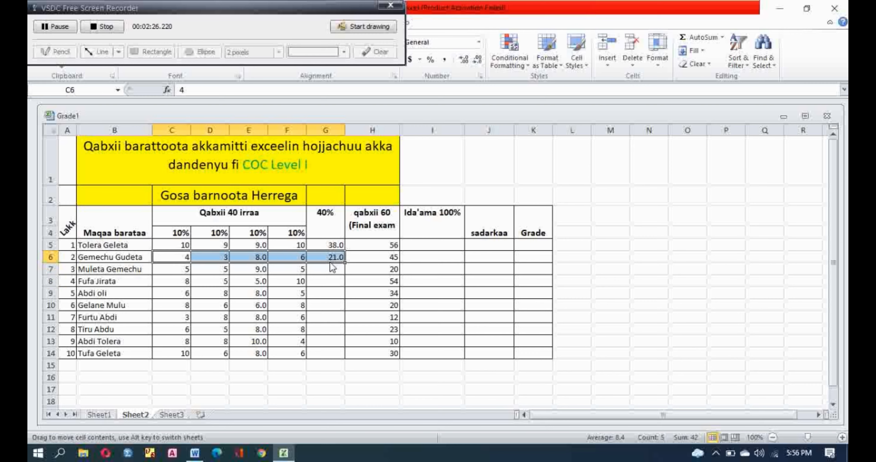
- Clear the AutoSum total from the second student's 40% cell G6
click(334, 257)
key(Delete)
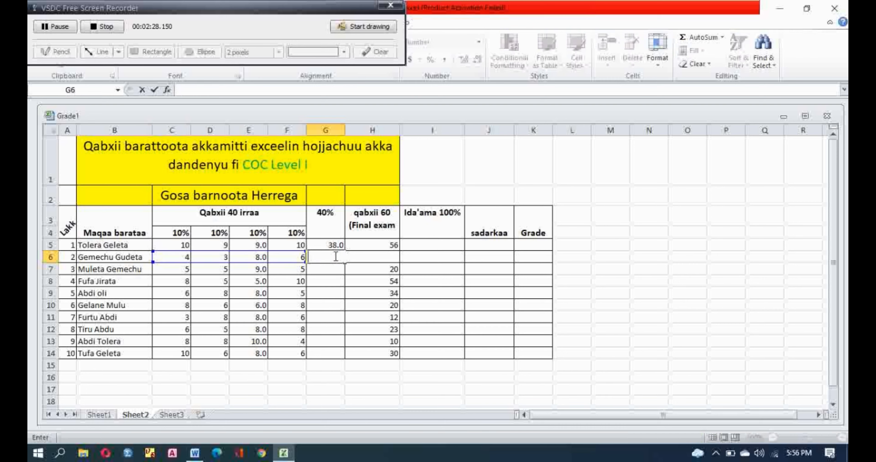
click(335, 243)
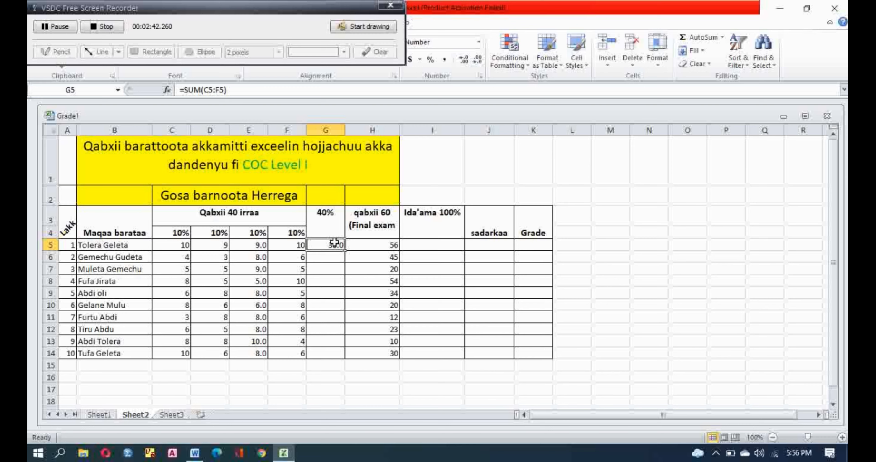
- Auto-fill the SUM formula from G5 down the 40% column to G14 for all students
click(50, 26)
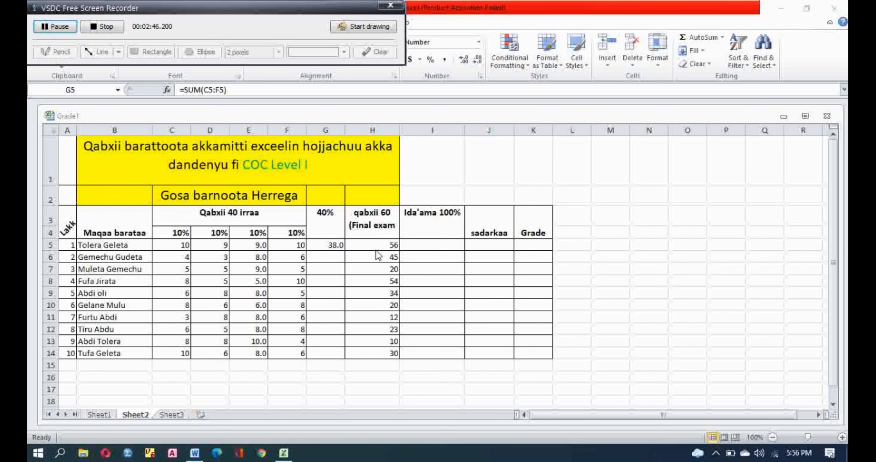
click(332, 245)
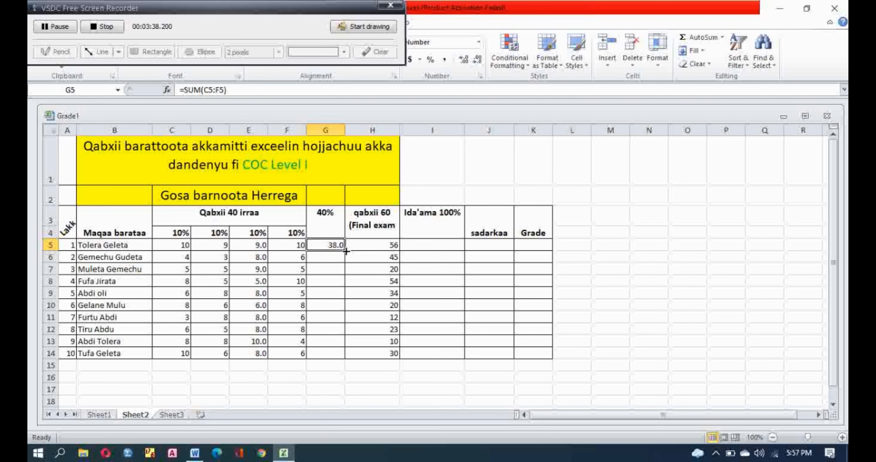
double_click(346, 250)
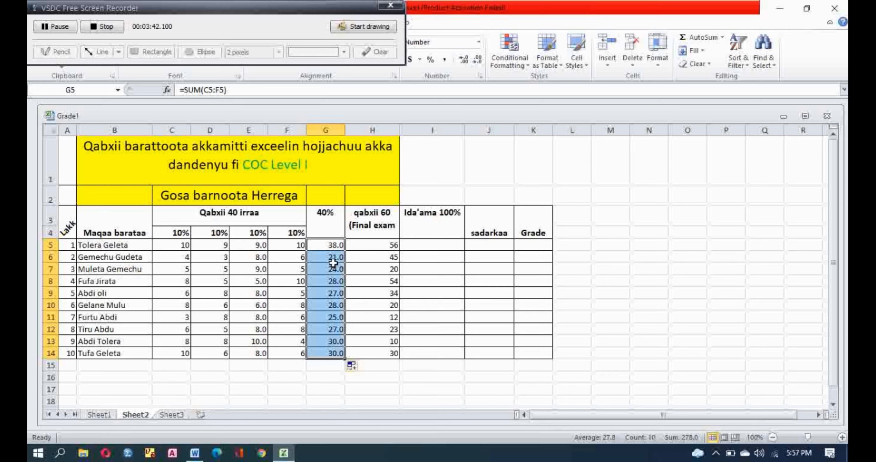
- Clear the filled 40% totals from cells G6 through G14
click(353, 269)
drag(334, 254, 327, 356)
key(Delete)
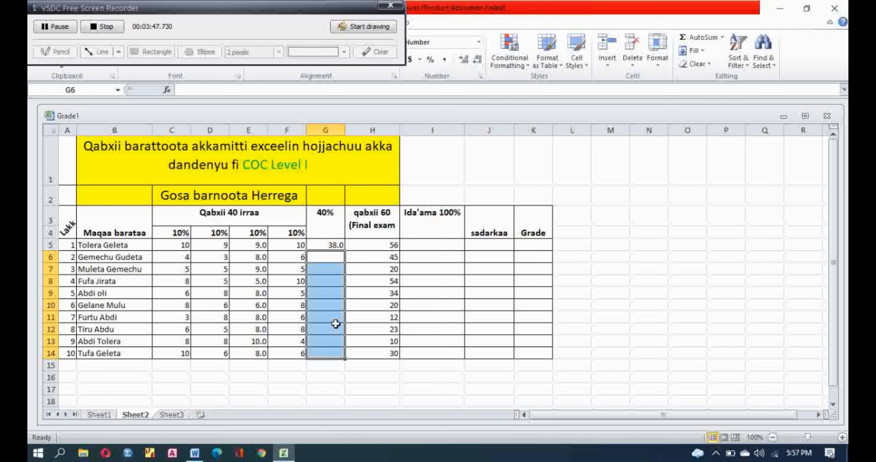
- Copy the SUM formula in G5 down through G14 to total every student's 40% marks
click(334, 245)
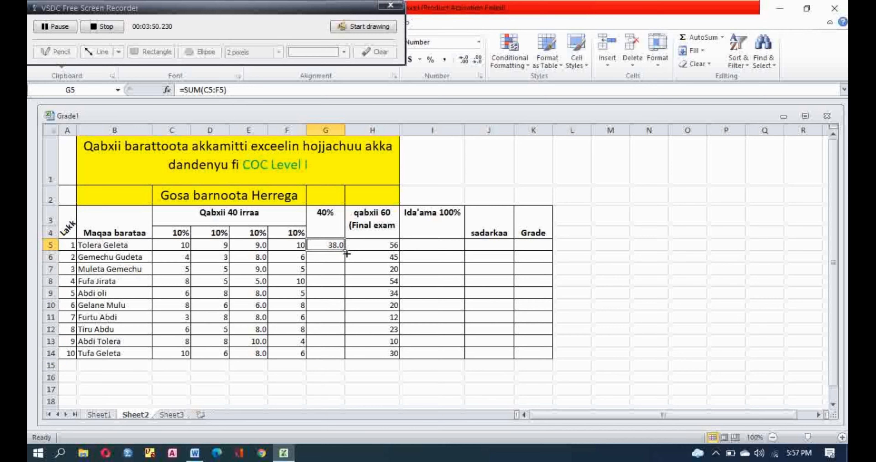
drag(345, 251, 345, 357)
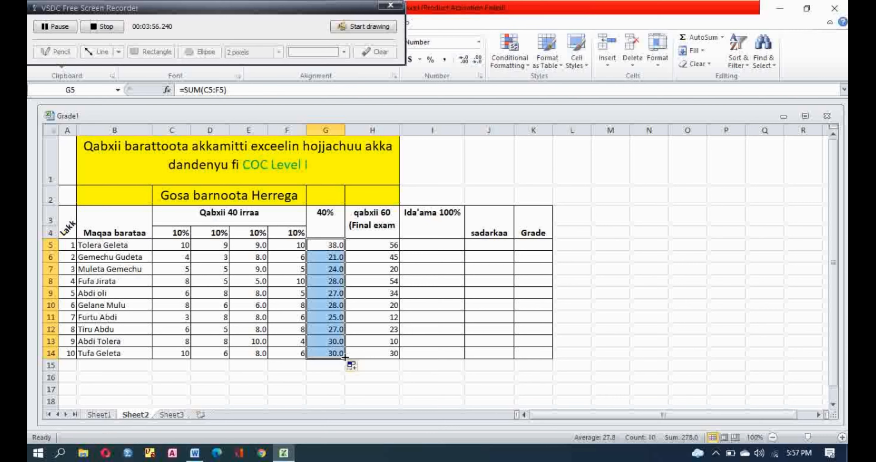
click(329, 243)
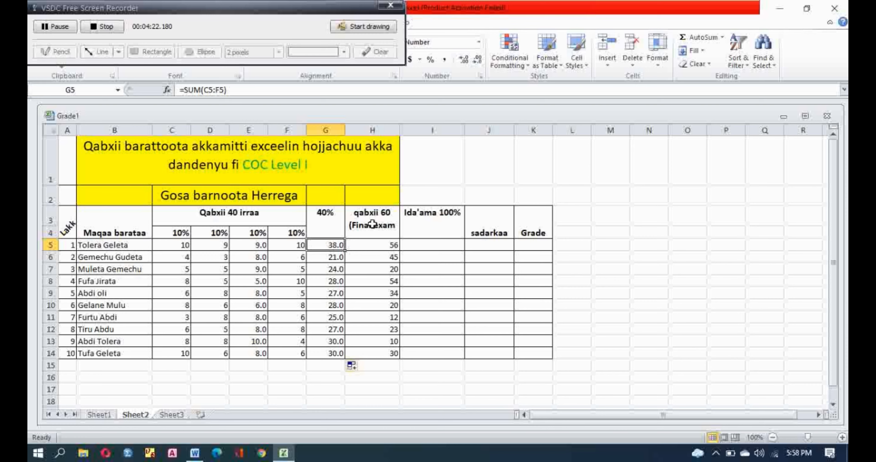
- Calculate the first student's 100% total in cell I5 with the formula =G5+H5
click(369, 245)
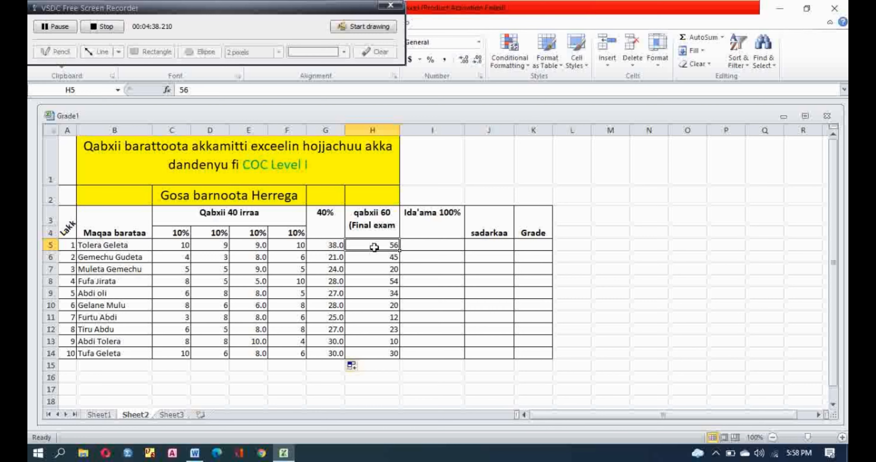
click(409, 244)
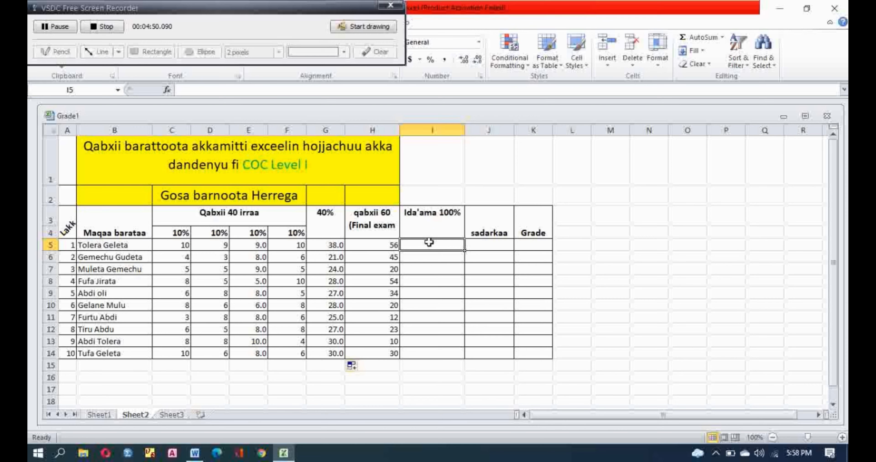
text(=)
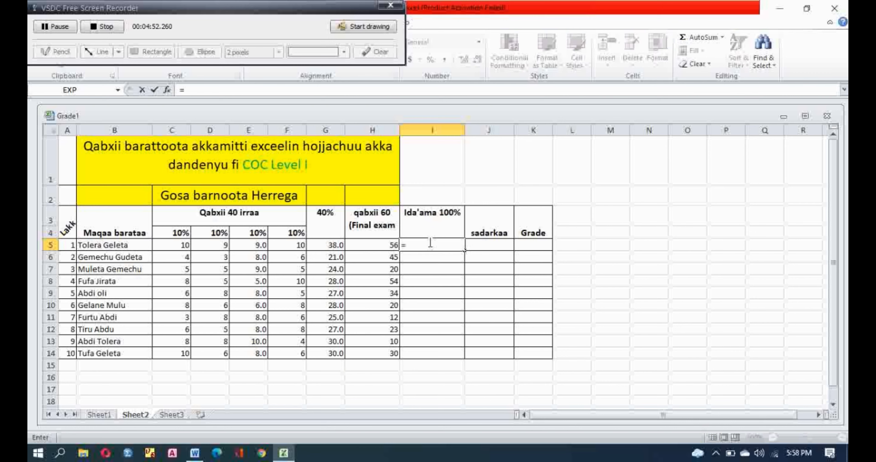
click(330, 245)
text(+)
click(378, 243)
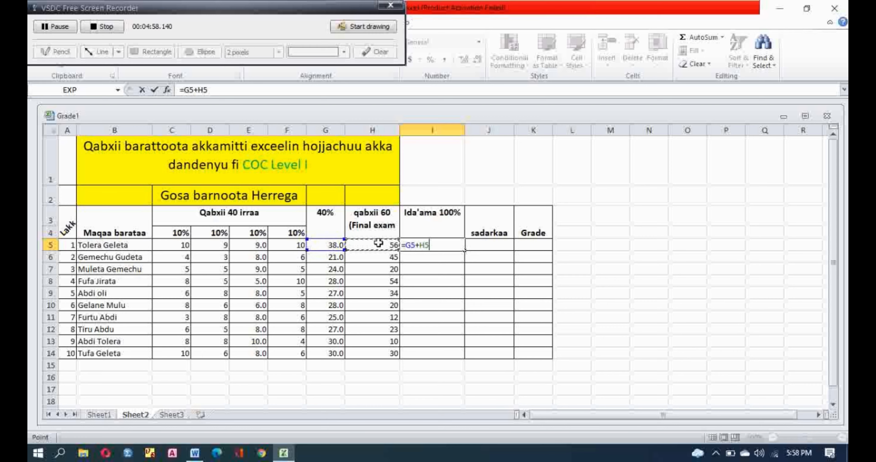
key(Return)
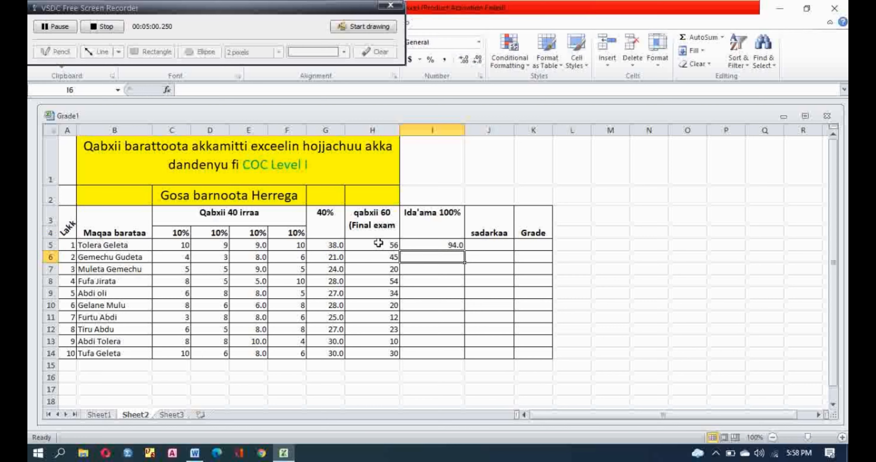
- Fill the 100% total formula from I5 down to I14 for the remaining students
click(433, 244)
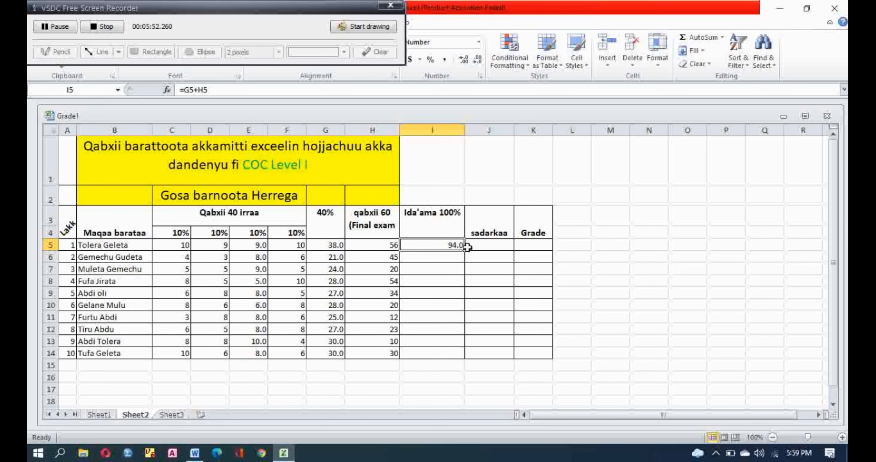
double_click(464, 251)
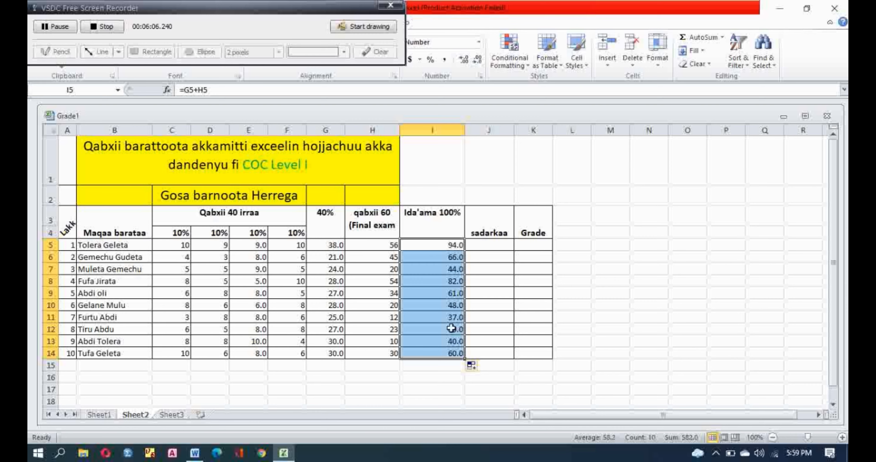
click(437, 247)
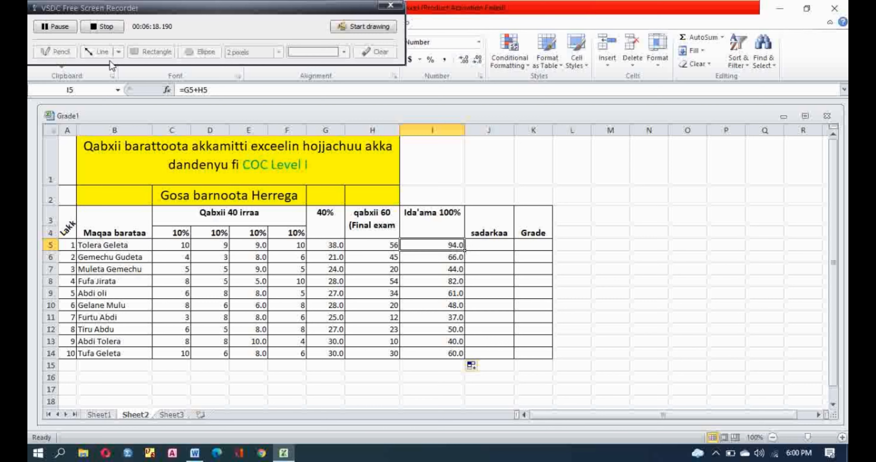
click(63, 29)
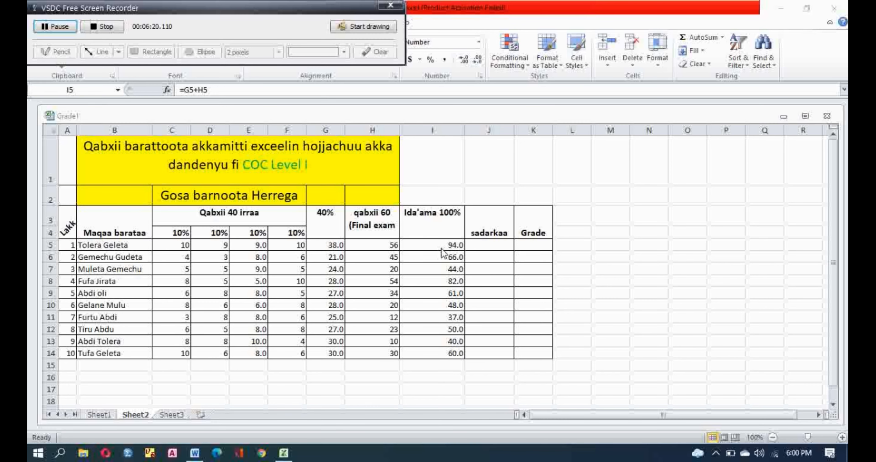
click(483, 246)
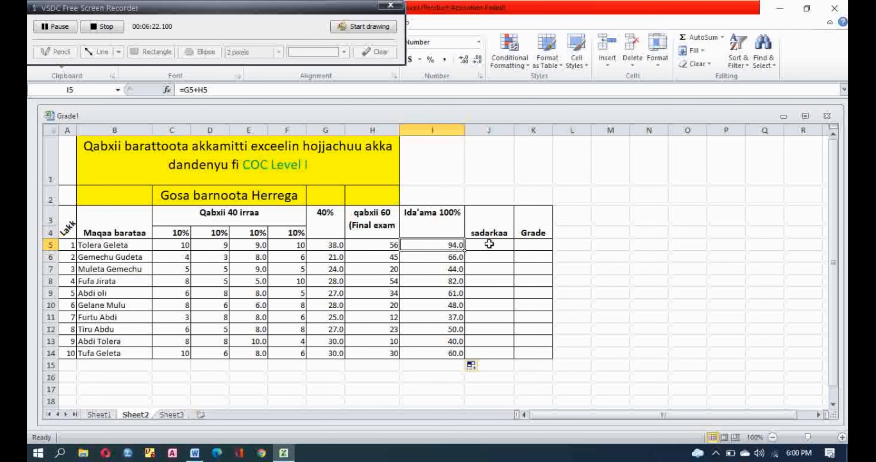
click(489, 244)
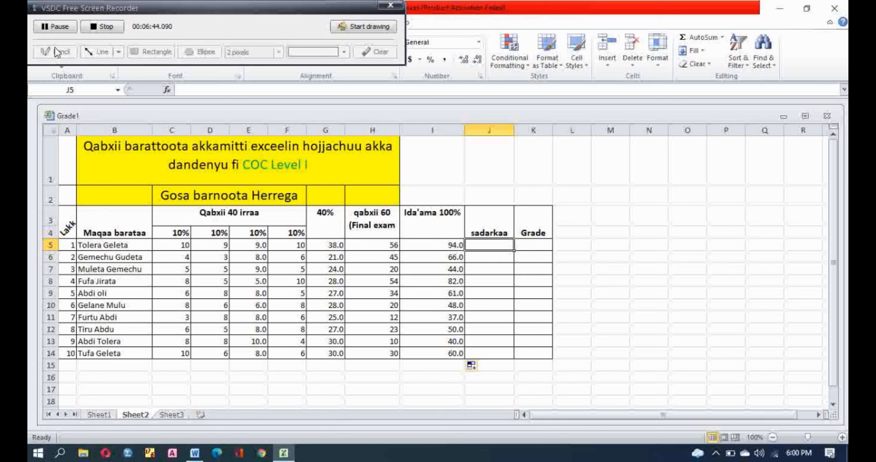
click(56, 26)
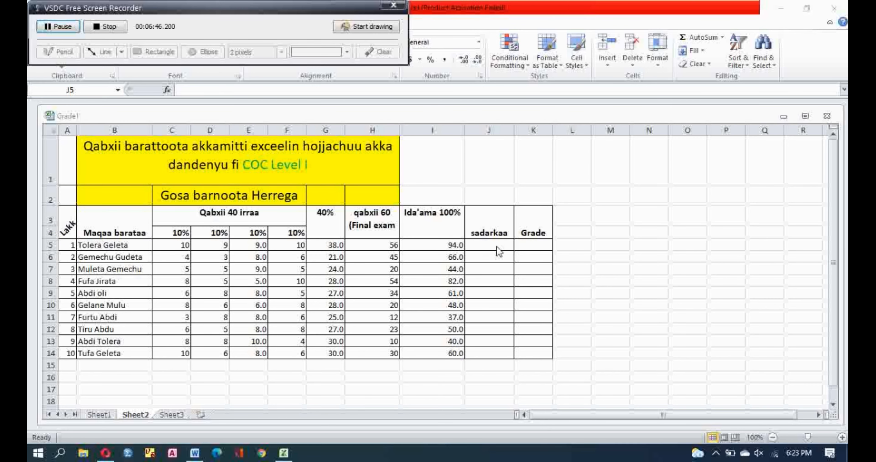
- Calculate the first student's rank in cell J5 with the formula =RANK(I5,I5:I14)
click(497, 246)
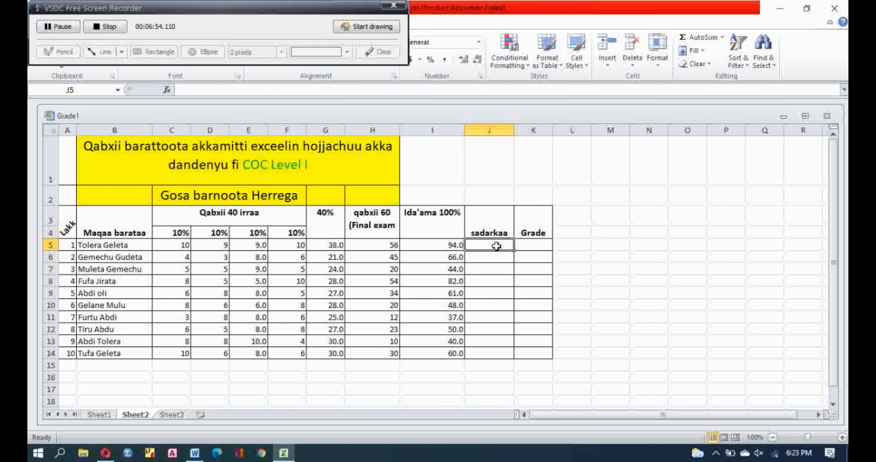
text(=)
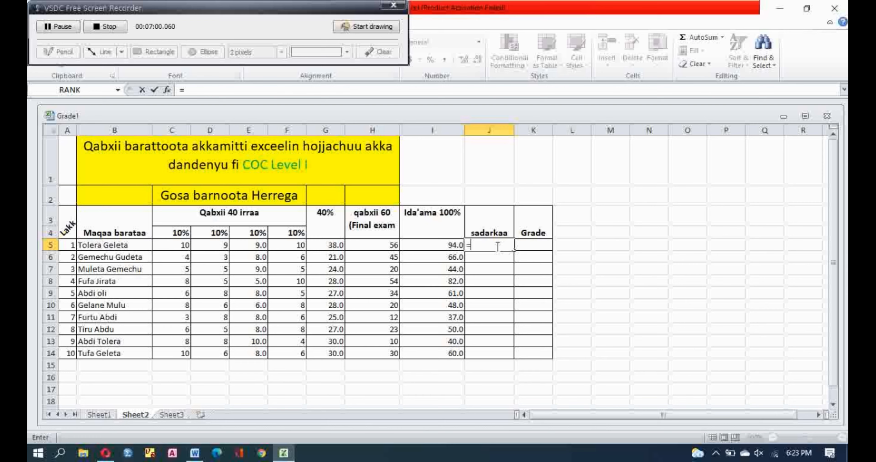
text(r)
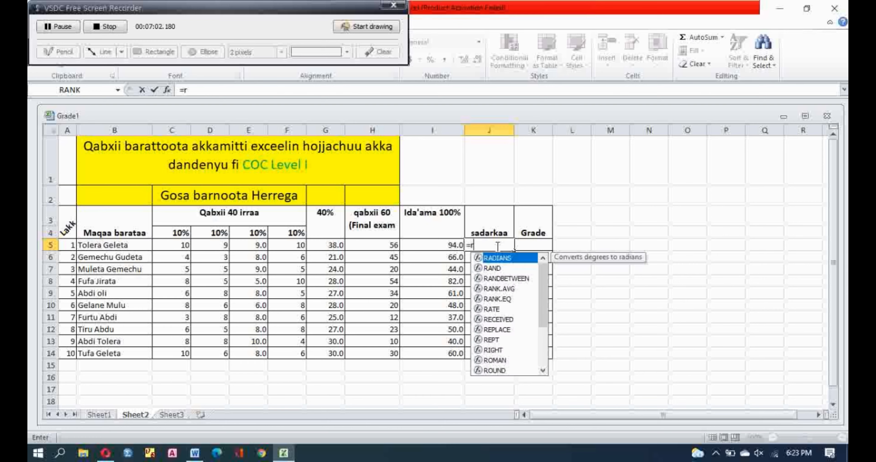
text(ank)
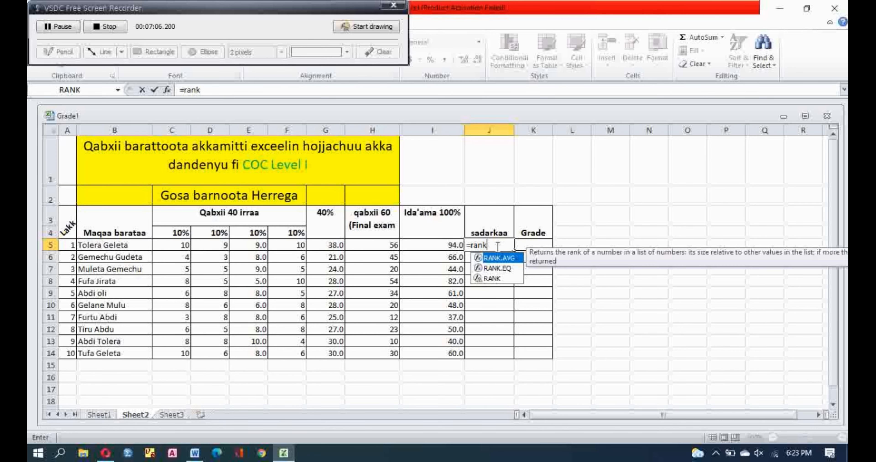
text(()
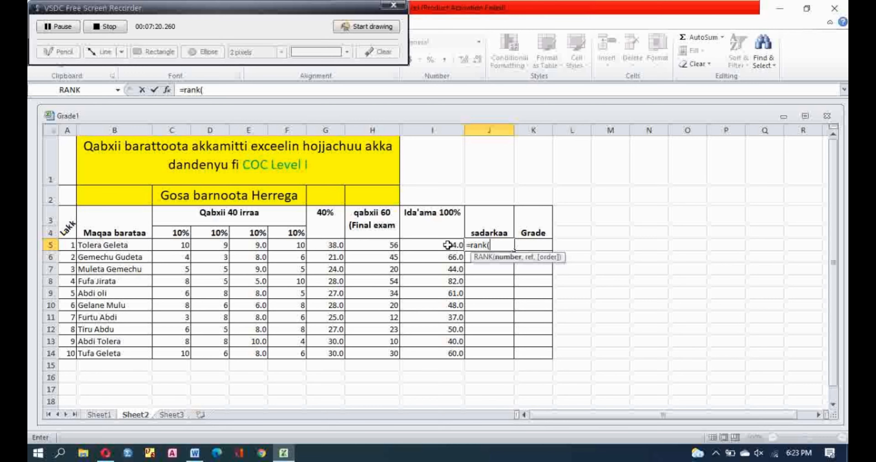
click(447, 245)
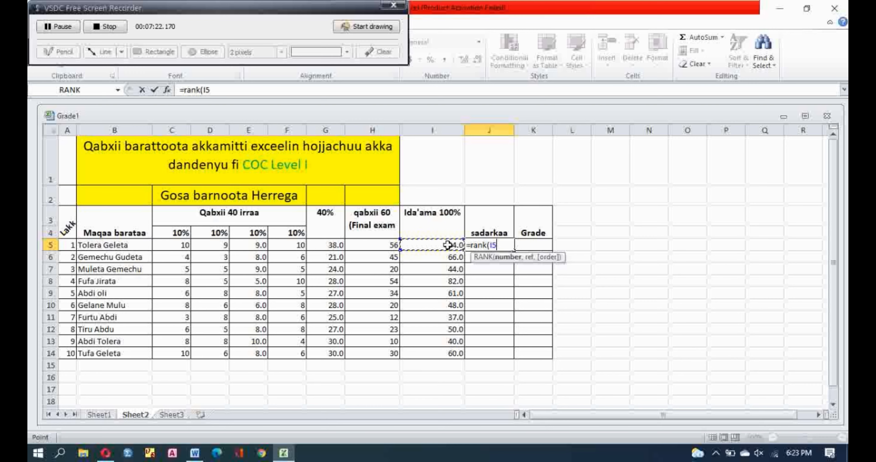
text(,)
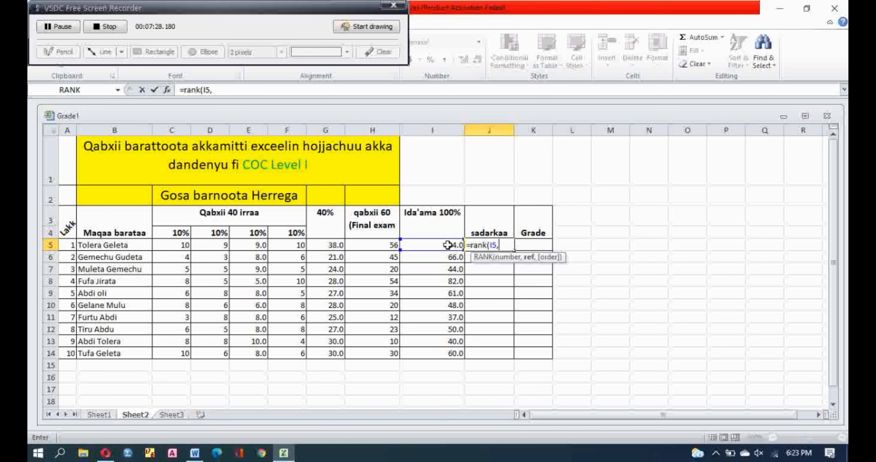
drag(447, 245, 456, 352)
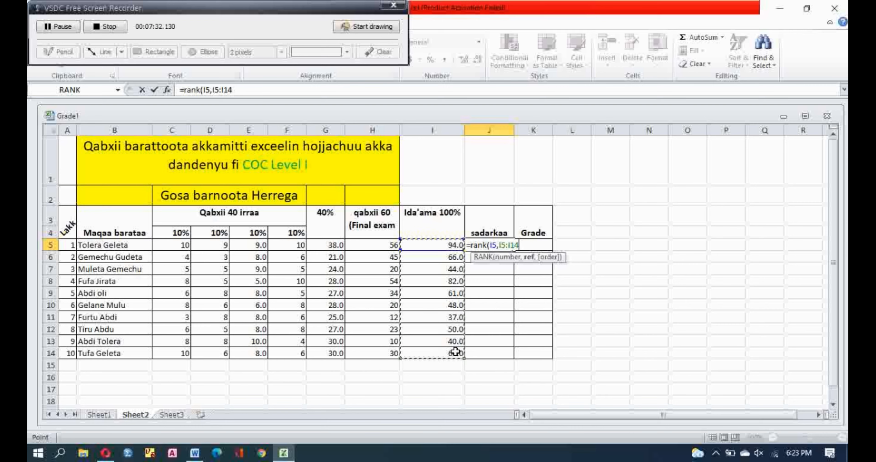
text())
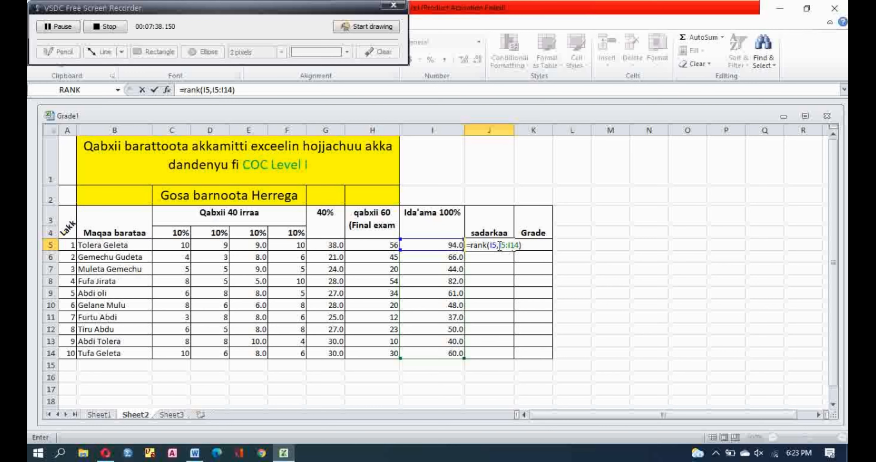
key(Return)
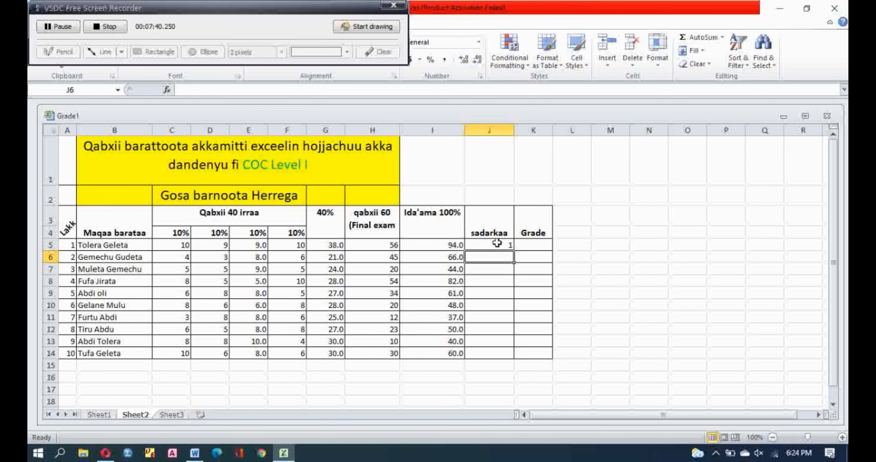
- Make the ranking range in J5 absolute so the formula reads =RANK(I5,$I$5:$I$14)
click(493, 243)
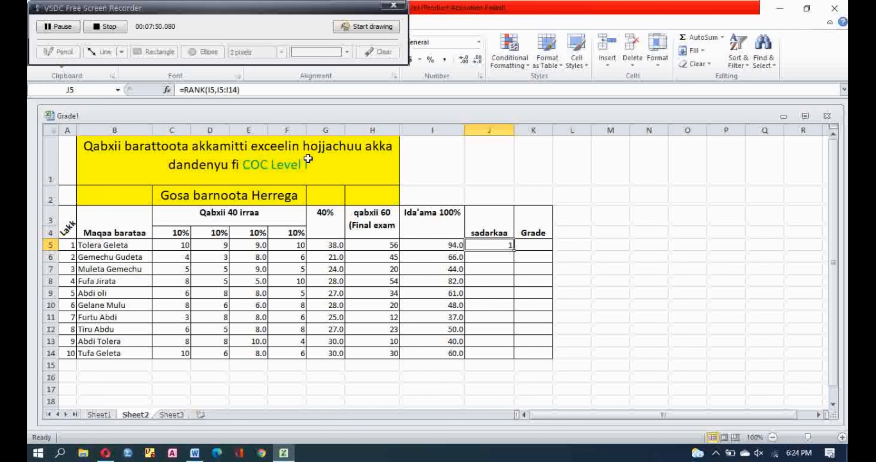
click(218, 89)
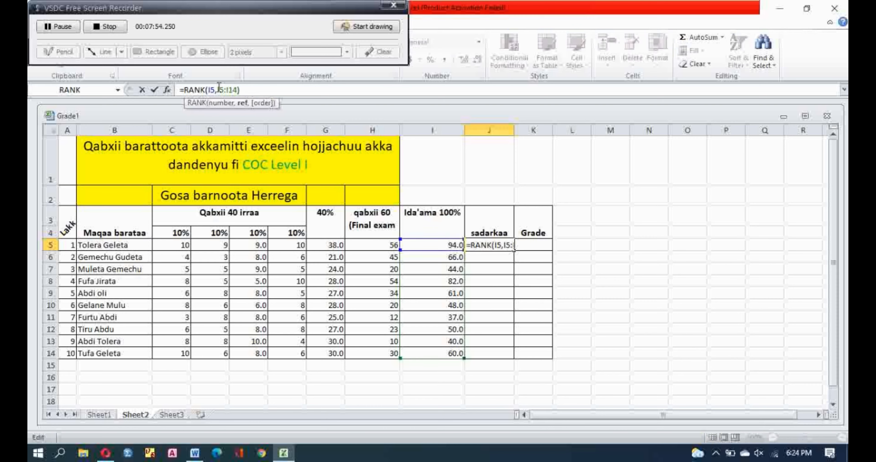
text($)
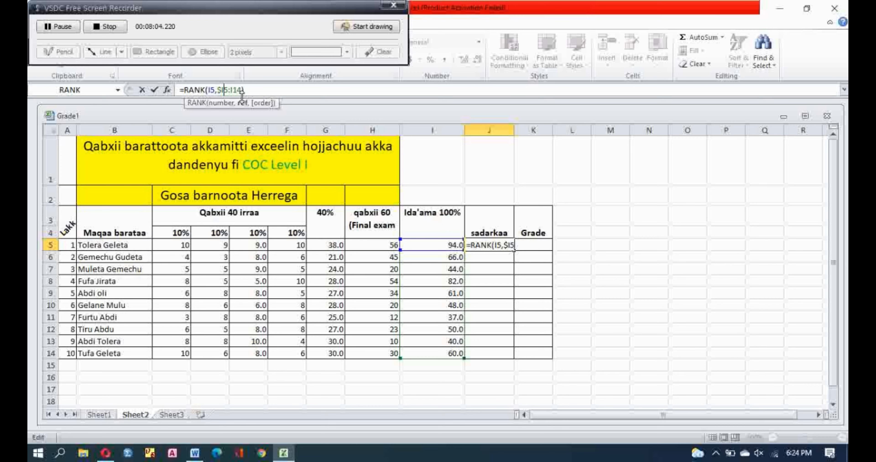
click(225, 90)
text($)
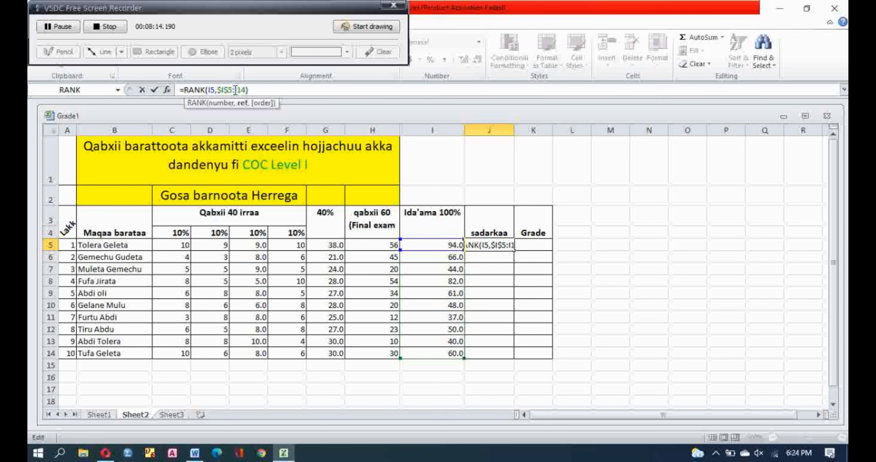
click(234, 90)
text($)
click(243, 90)
text($I$)
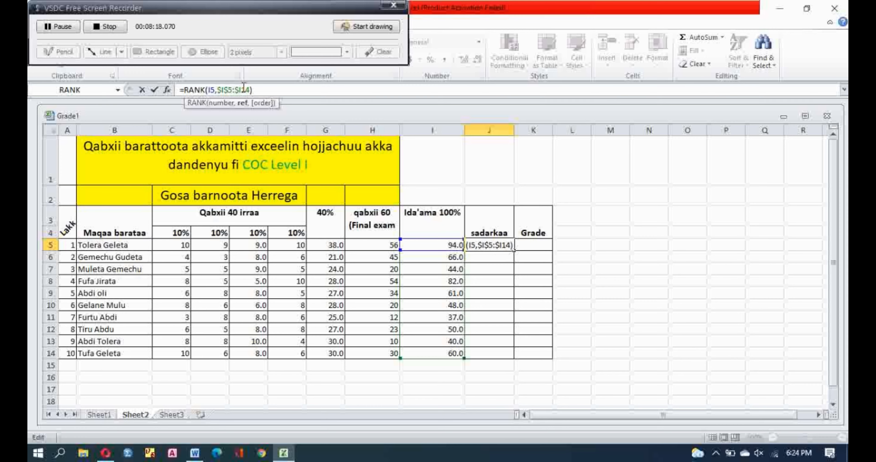
click(263, 91)
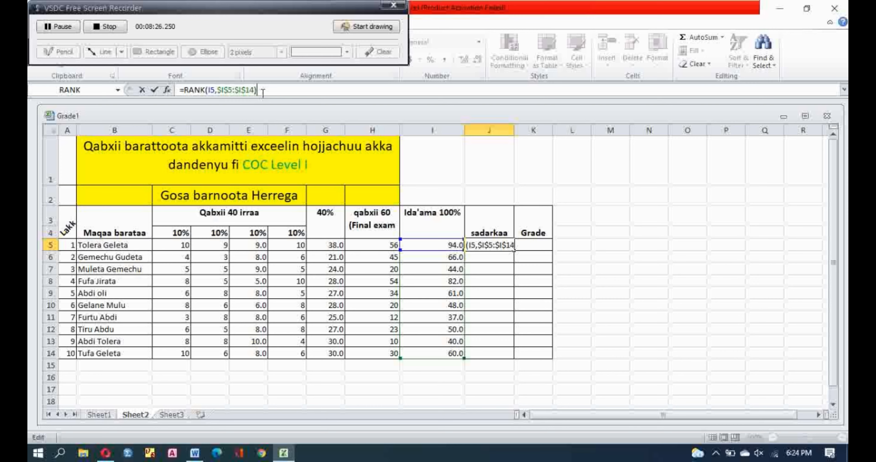
key(Return)
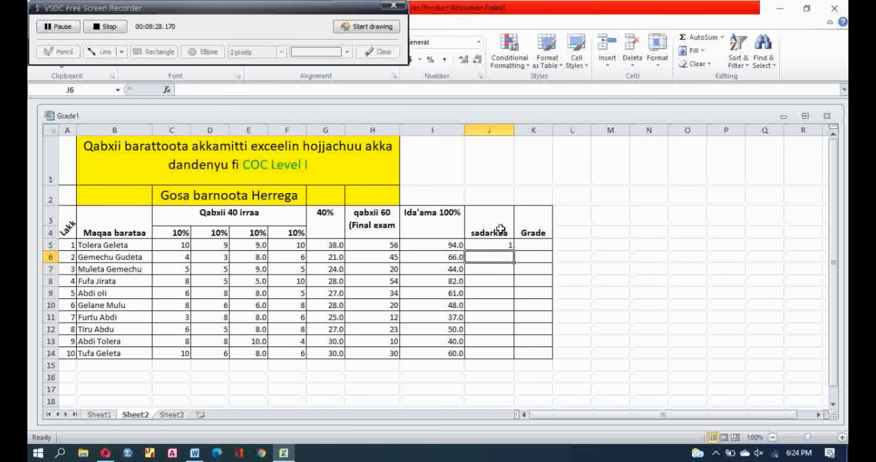
- Fill the rank formula from J5 down to J14 and check the formulas in J5 and J6
click(496, 242)
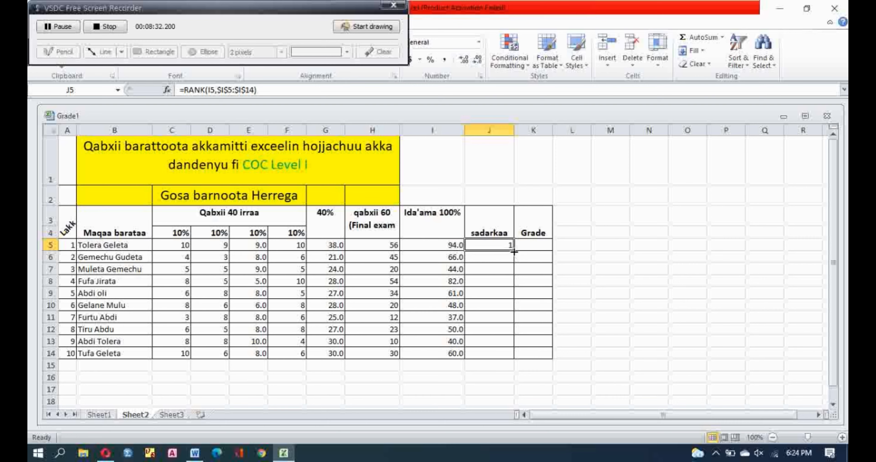
double_click(514, 252)
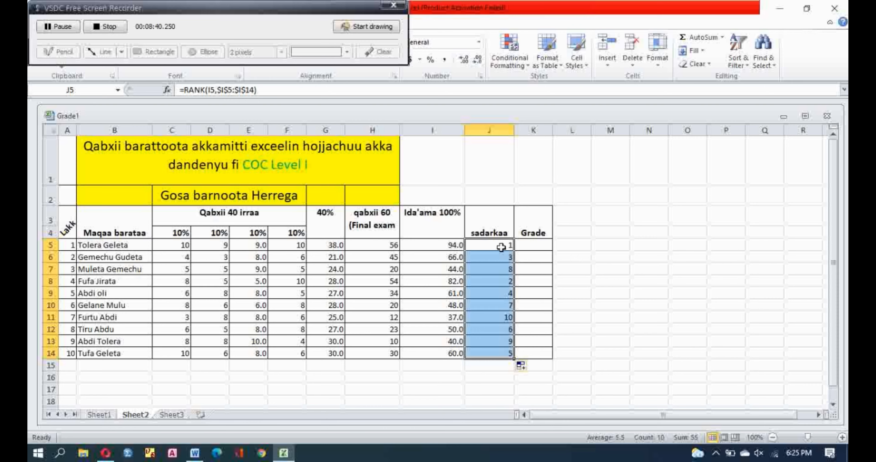
click(486, 242)
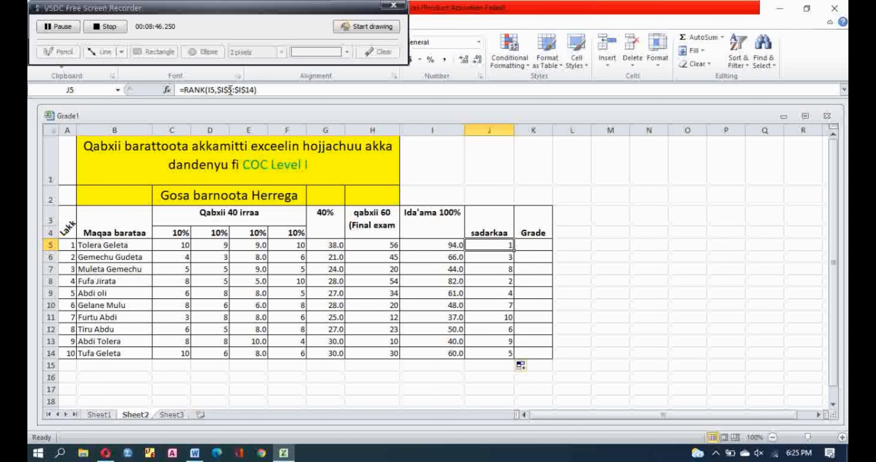
click(486, 256)
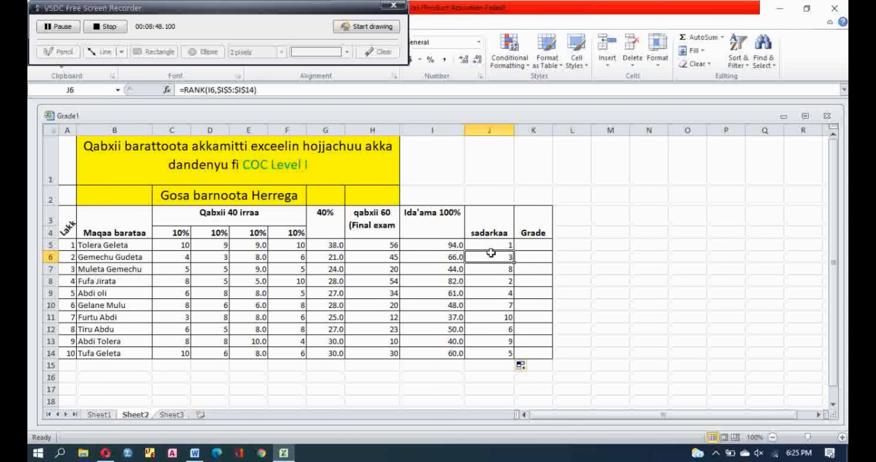
click(499, 246)
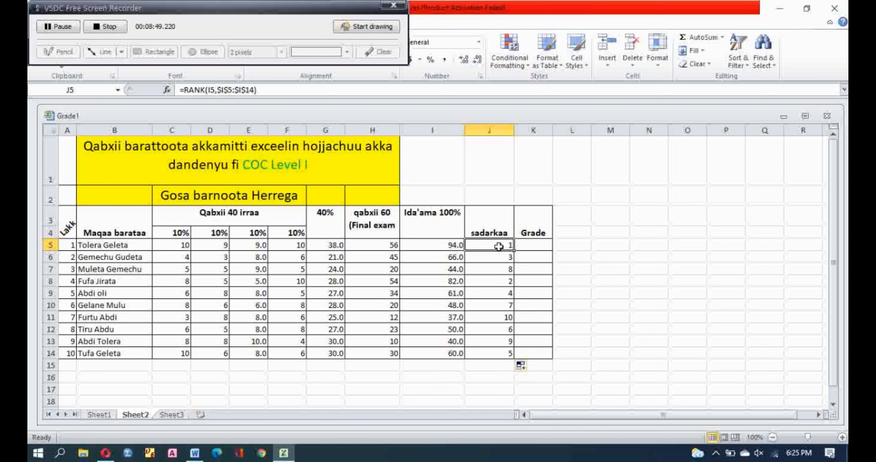
click(495, 223)
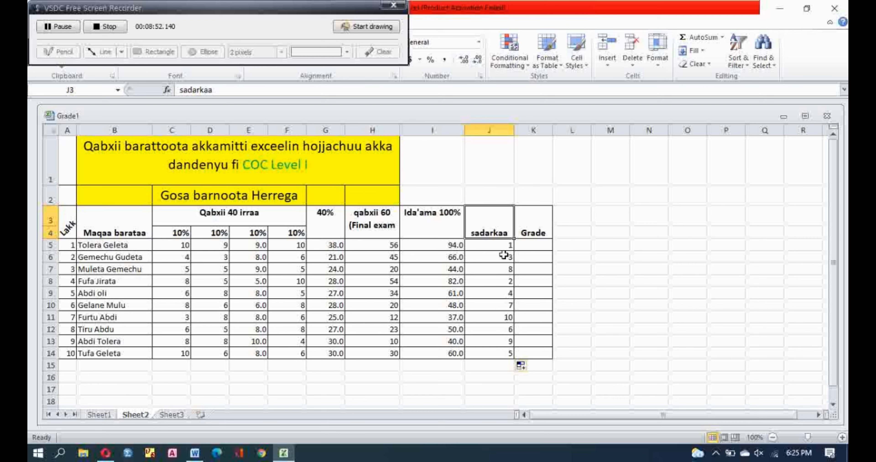
click(500, 247)
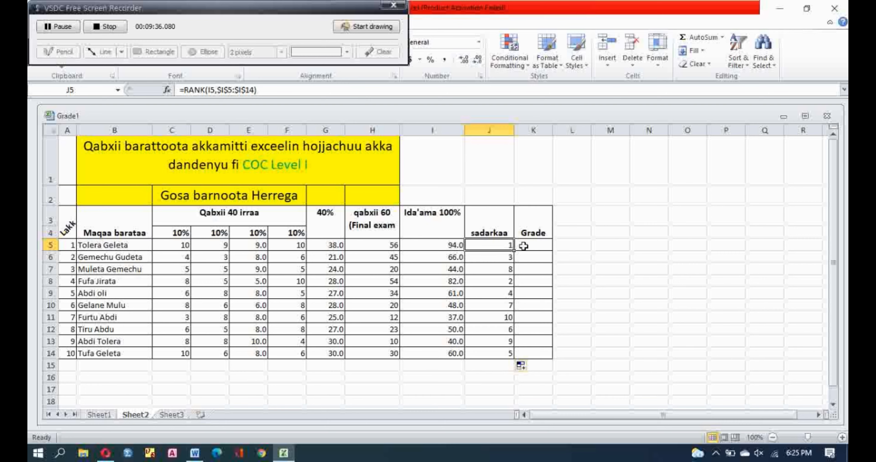
- Switch to the Word document and examine the letter-grade thresholds from A+ to F near the end of the text
click(65, 30)
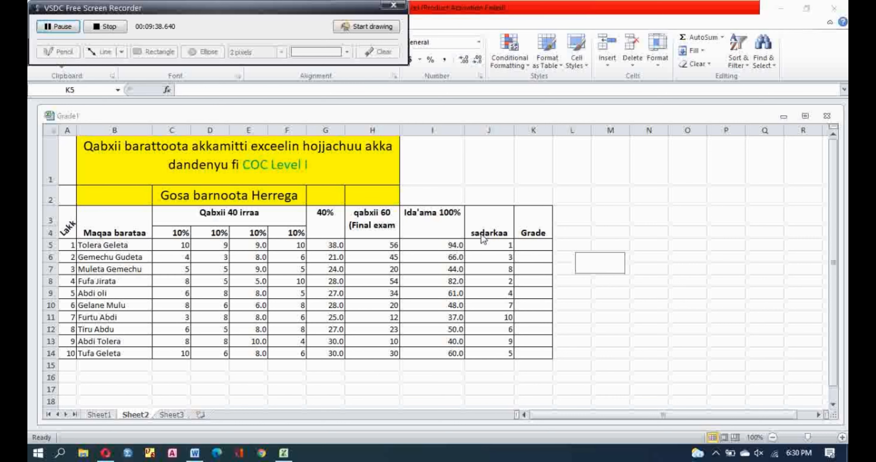
click(522, 244)
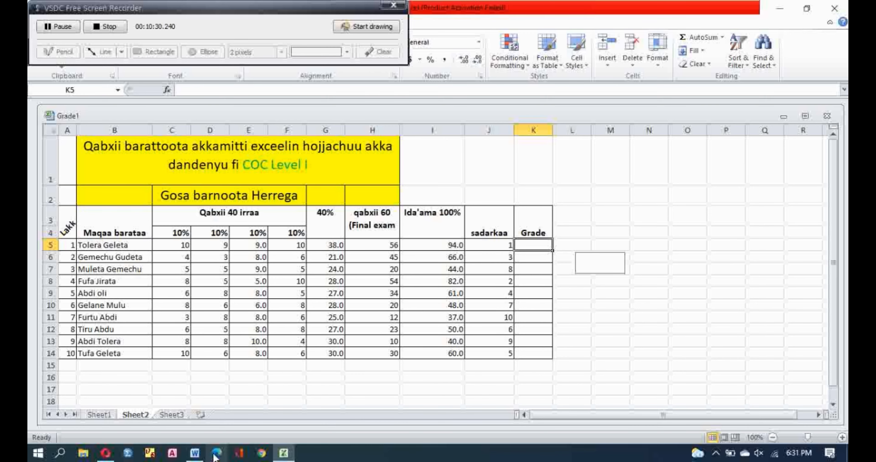
click(194, 454)
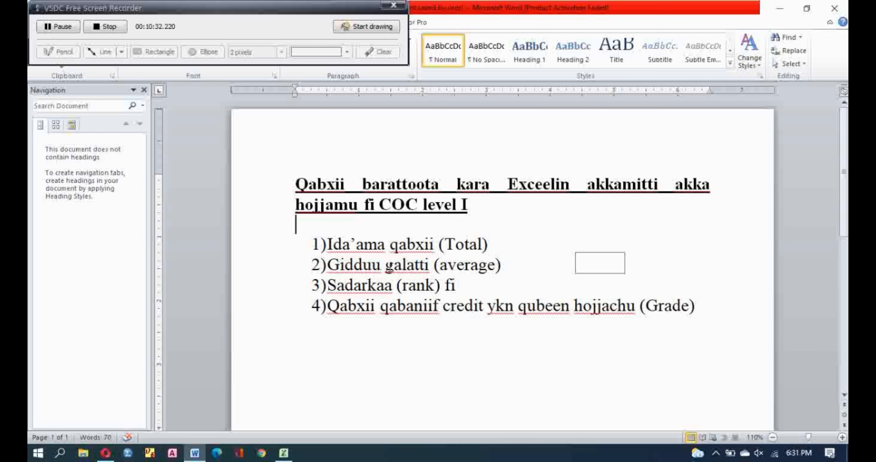
click(457, 307)
key(Down)
key(Down)
key(Down)
key(Down)
key(Down)
key(Down)
key(Down)
key(Down)
key(Down)
key(Down)
key(Down)
key(Down)
key(Down)
key(Down)
key(Down)
key(Down)
key(Down)
key(Down)
key(Down)
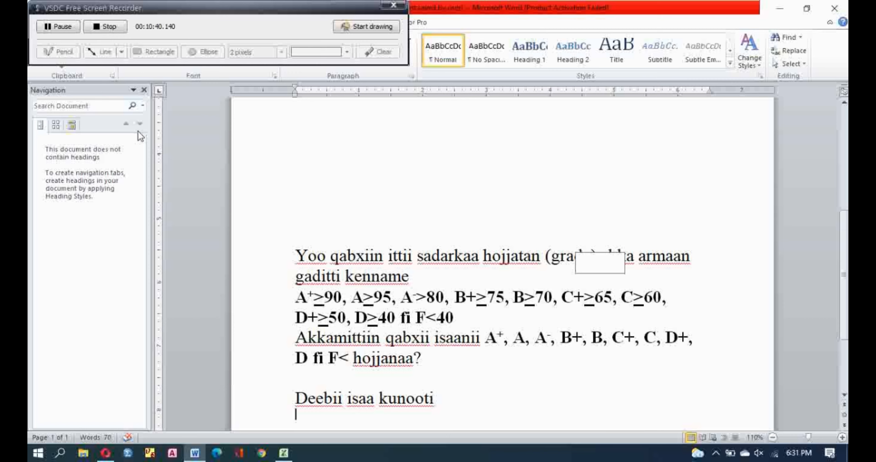
- Check the empty Grade column in the Excel sheet and return to the letter-grade thresholds in Word
click(69, 25)
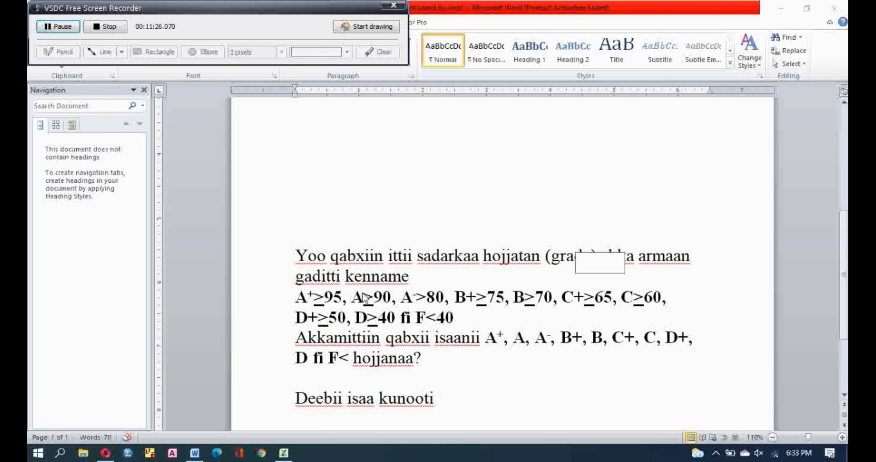
click(284, 452)
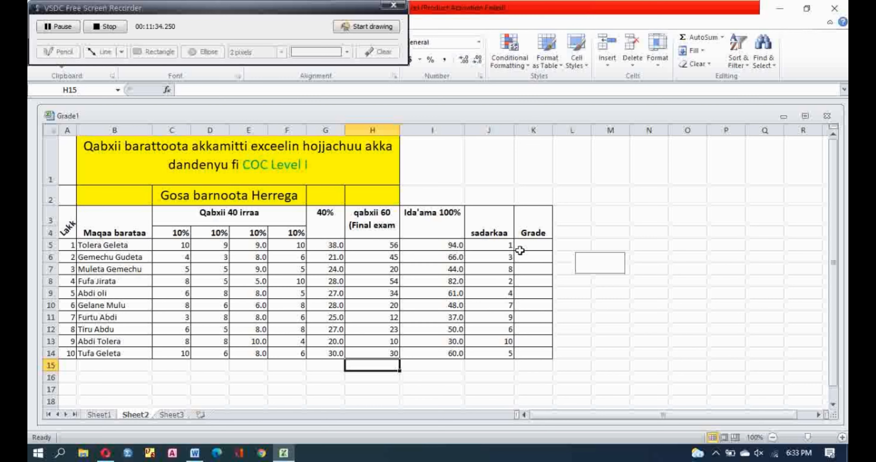
click(196, 456)
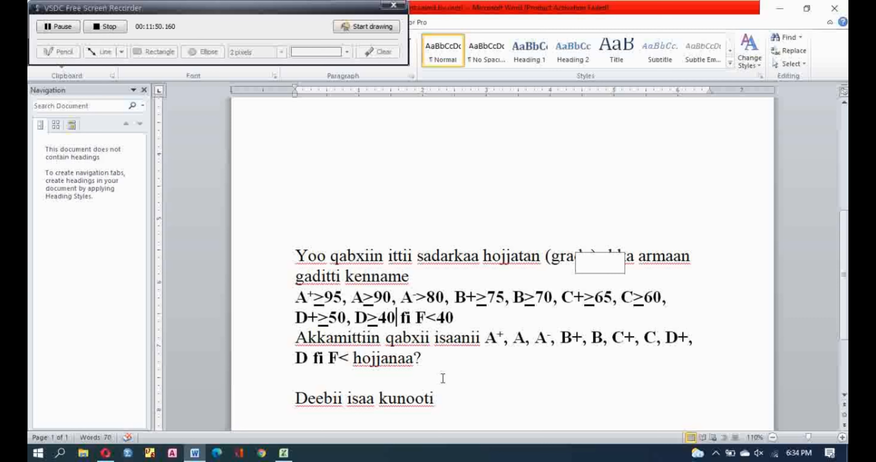
- Highlight the line "Deebii isaa kunooti" in yellow in the Word document and switch back to the Excel sheet
drag(436, 397, 295, 406)
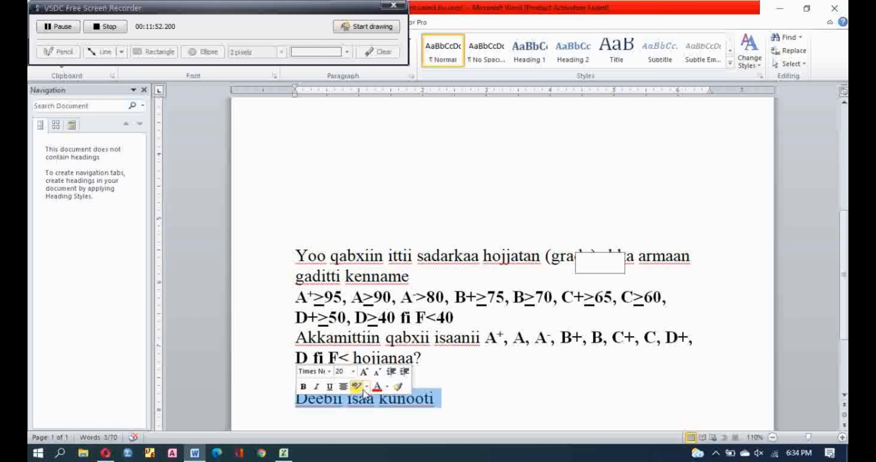
click(360, 390)
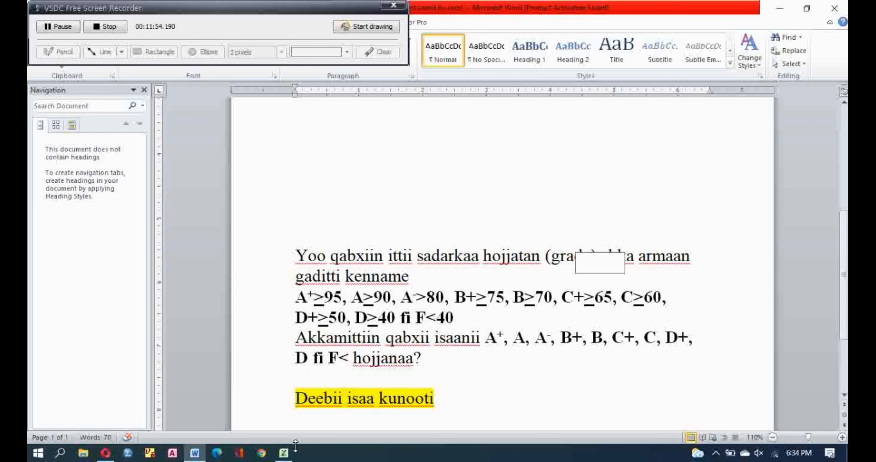
click(285, 454)
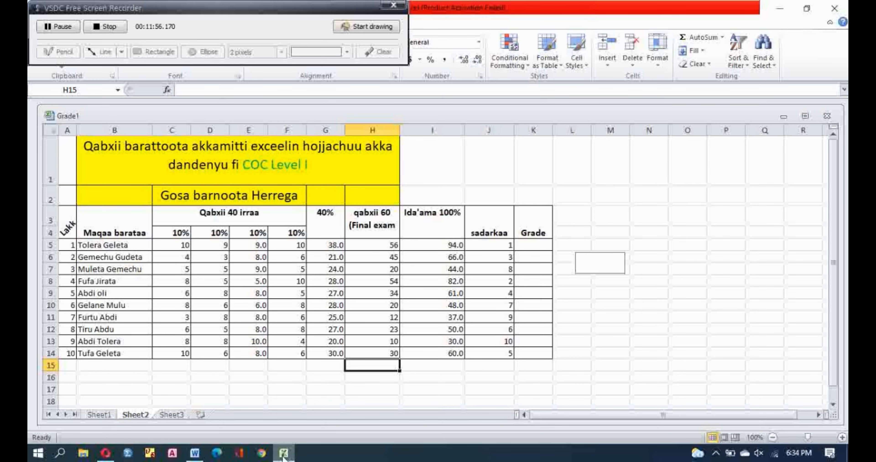
- Start the grade formula in K5 with the A+ condition: =if(I5>=95,"A+",
click(531, 245)
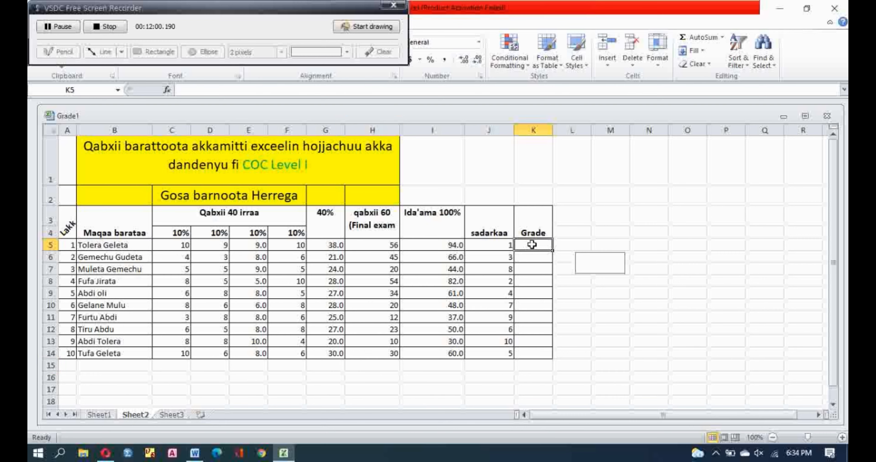
text(=)
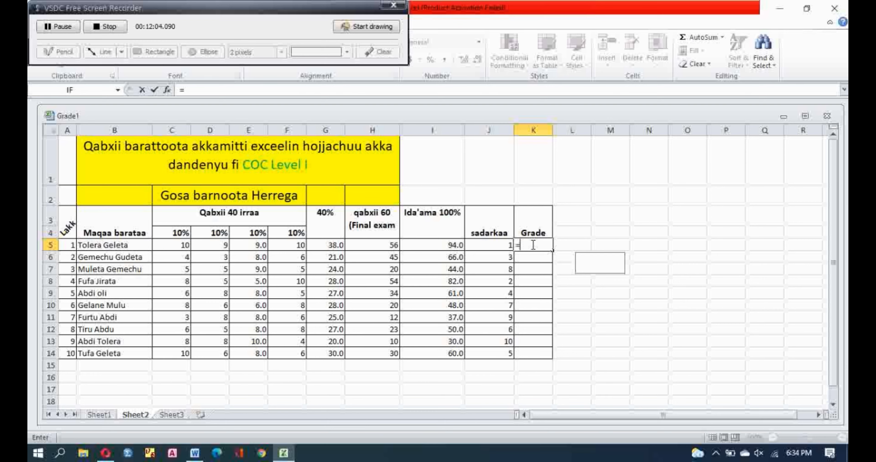
text(if)
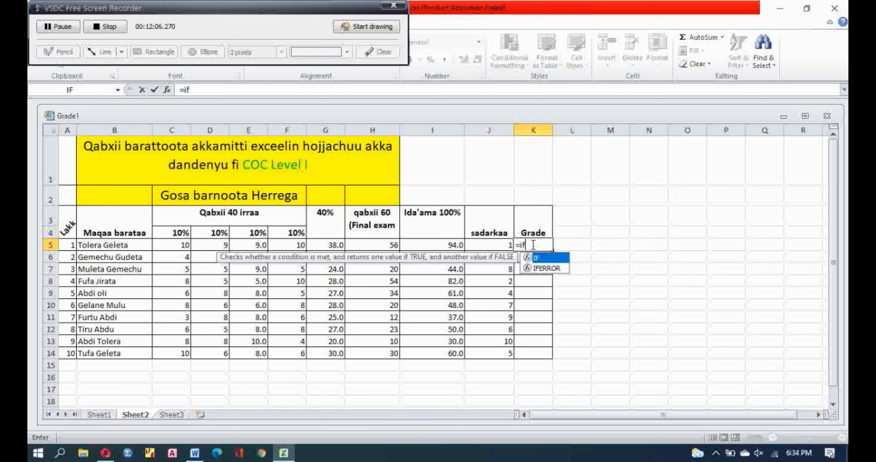
text(()
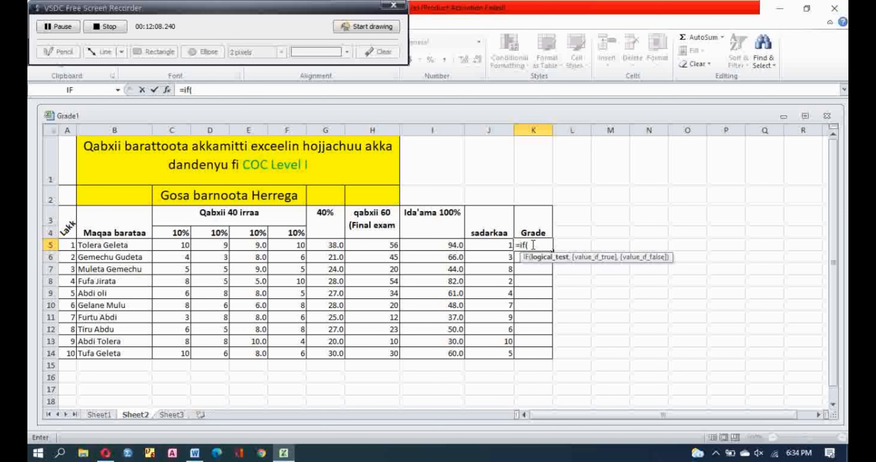
click(448, 246)
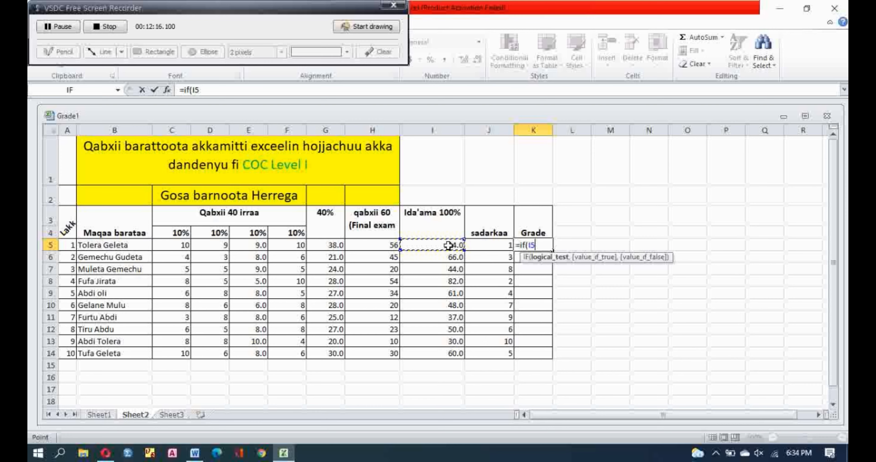
text(>=95,)
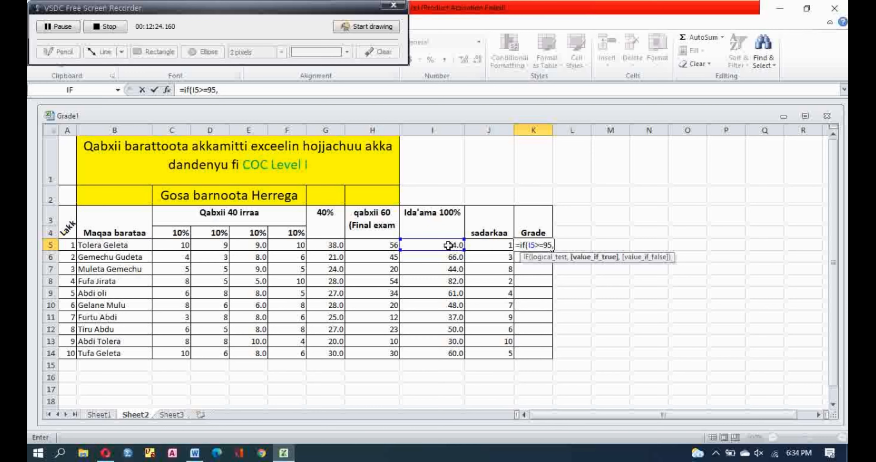
text(A+)
key(BackSpace)
key(BackSpace)
text(")
text(A+",)
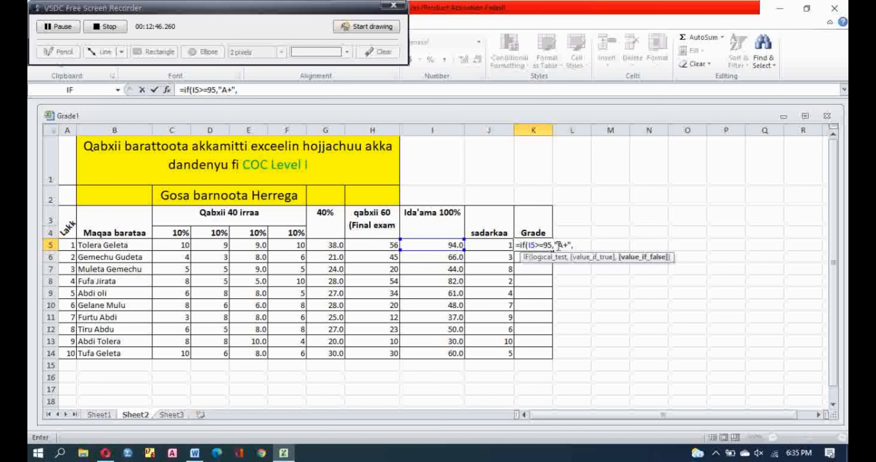
- Copy the if(I5>=95,"A+", condition within the K5 formula and paste it at the formula's end
click(575, 245)
drag(574, 245, 532, 245)
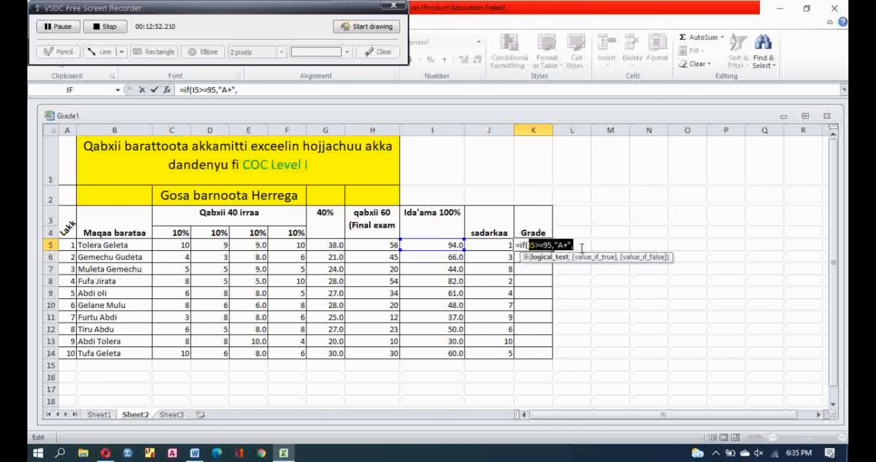
drag(576, 245, 521, 245)
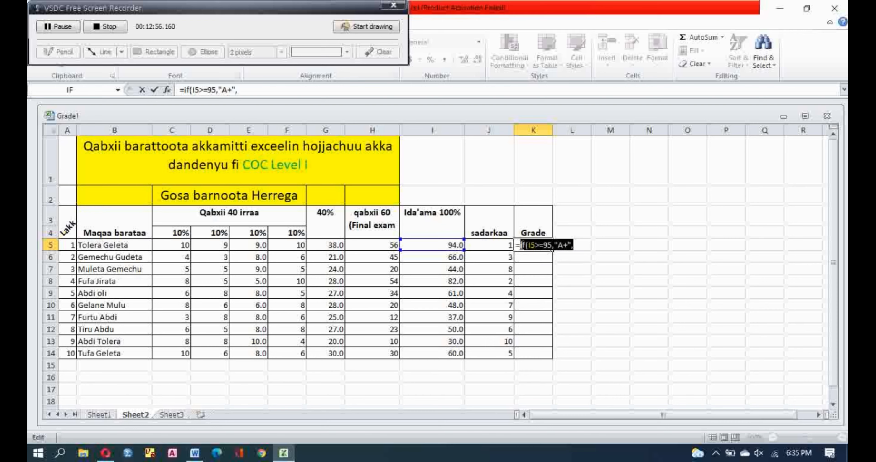
right_click(522, 245)
click(558, 267)
click(584, 245)
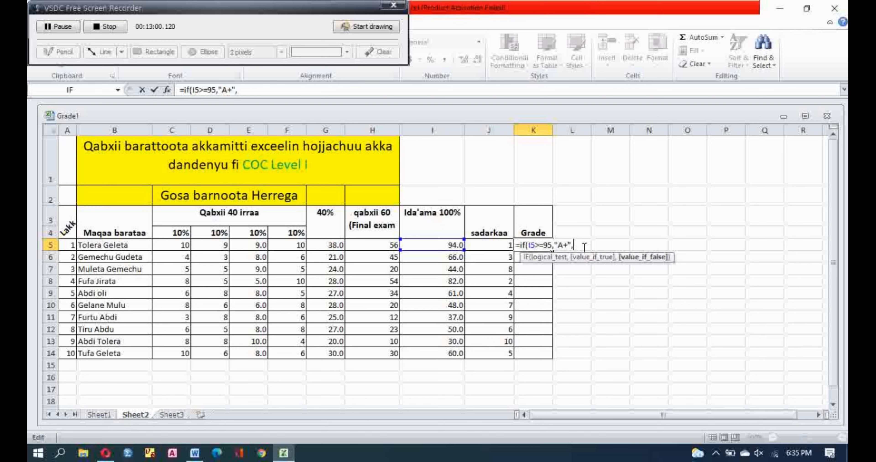
key(ctrl+v)
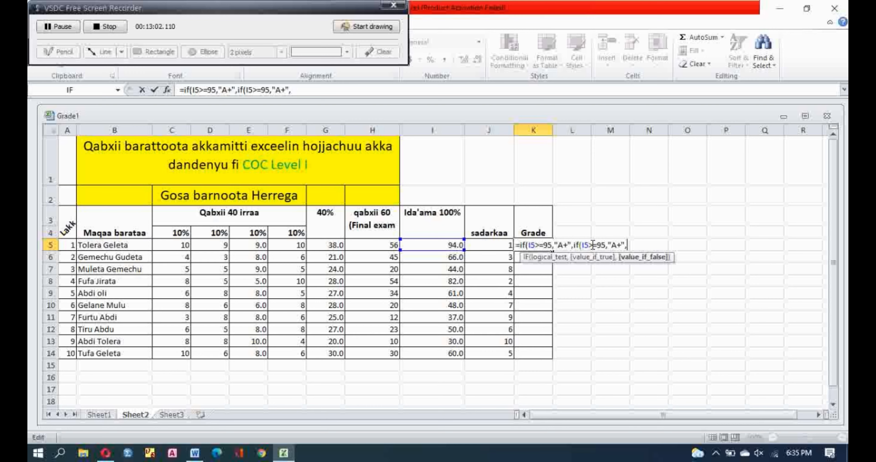
- Change the second condition in K5 to if(I5>=90,"A", after checking the A threshold in the Word document
click(602, 245)
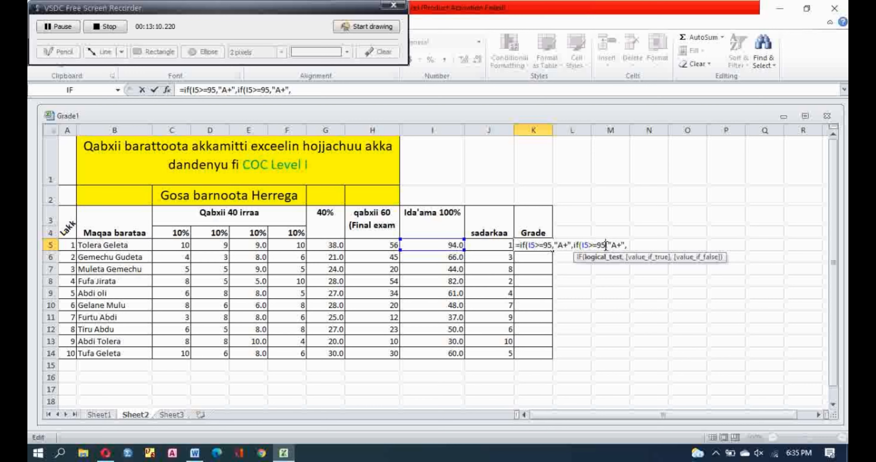
key(Delete)
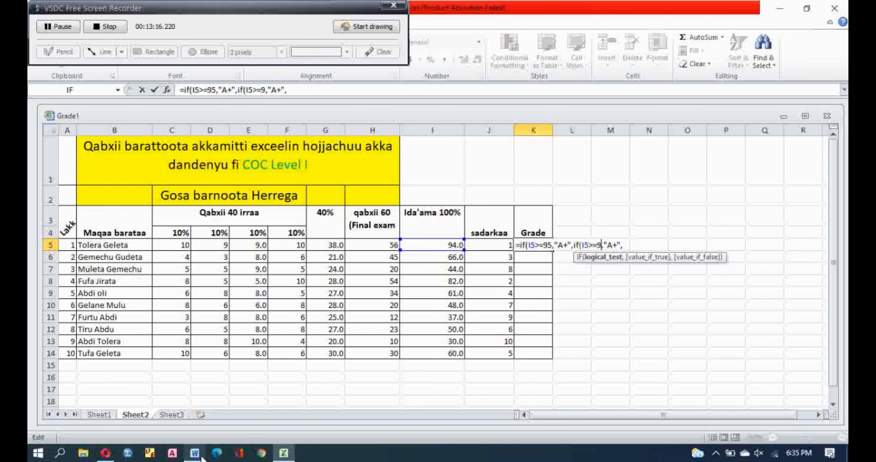
click(195, 453)
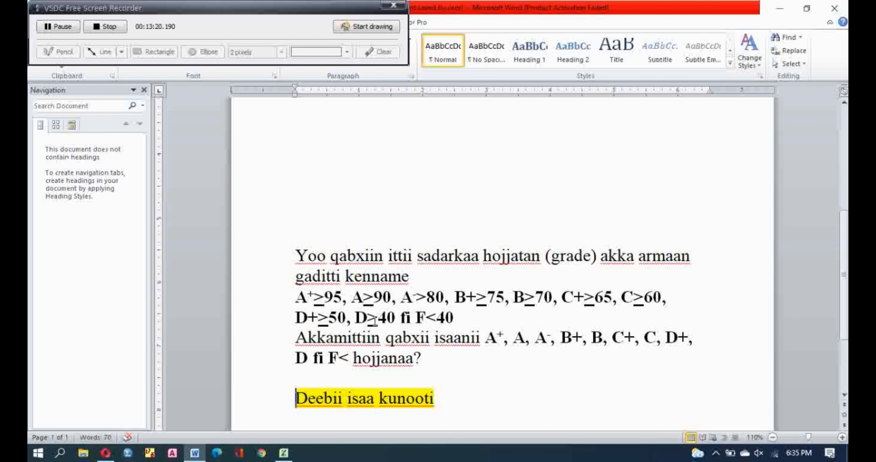
click(286, 455)
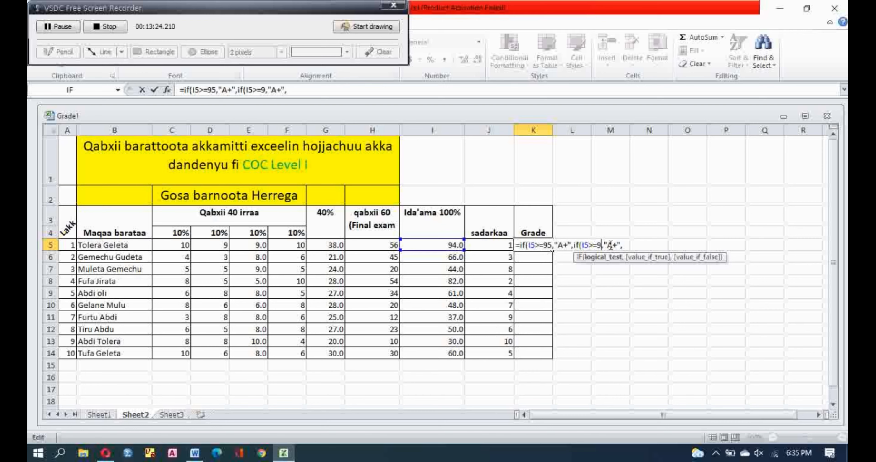
text(0)
click(622, 245)
key(BackSpace)
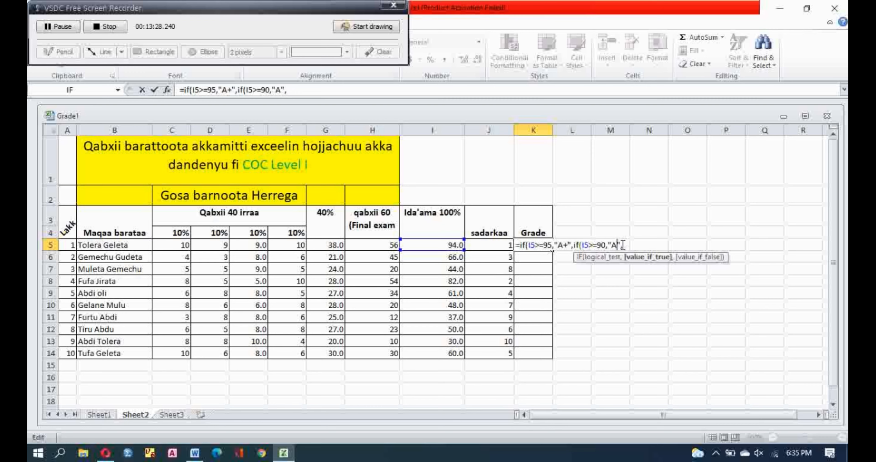
- Append another copied condition to K5 and edit it to if(I5>=80,"A-", using the A- threshold in Word
click(626, 242)
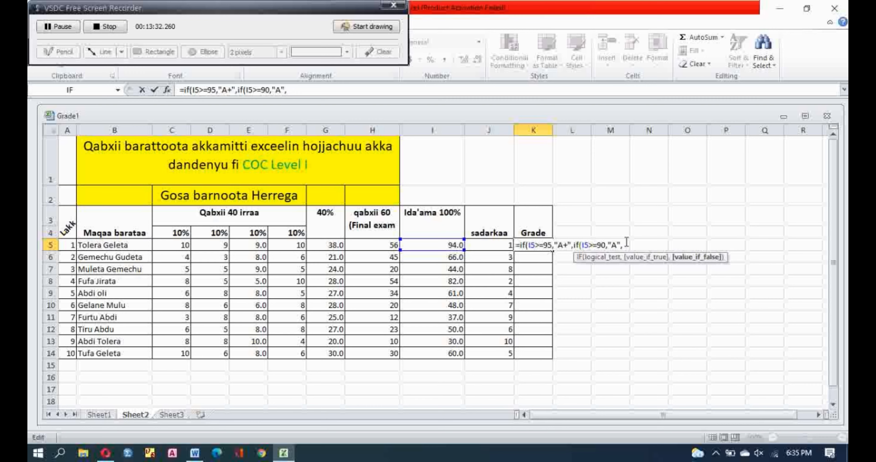
key(ctrl+v)
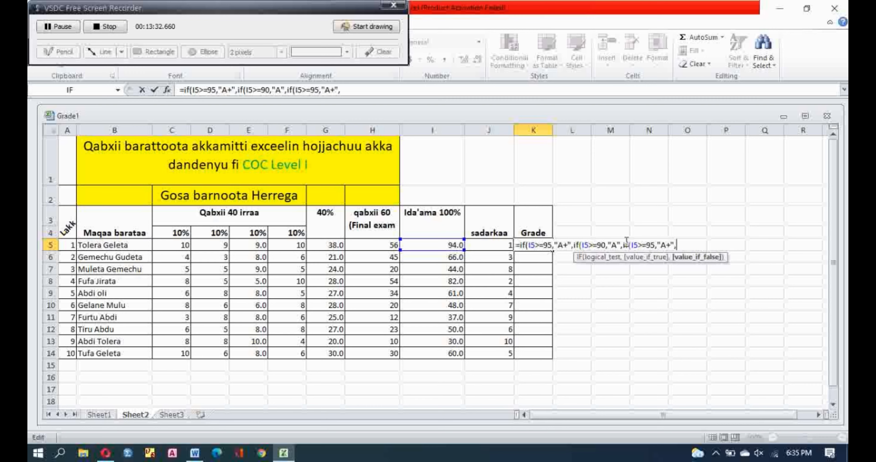
click(655, 245)
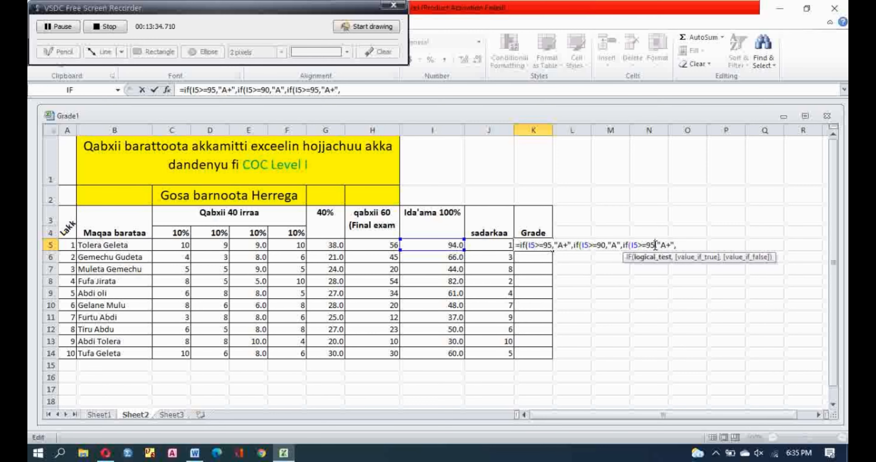
click(200, 453)
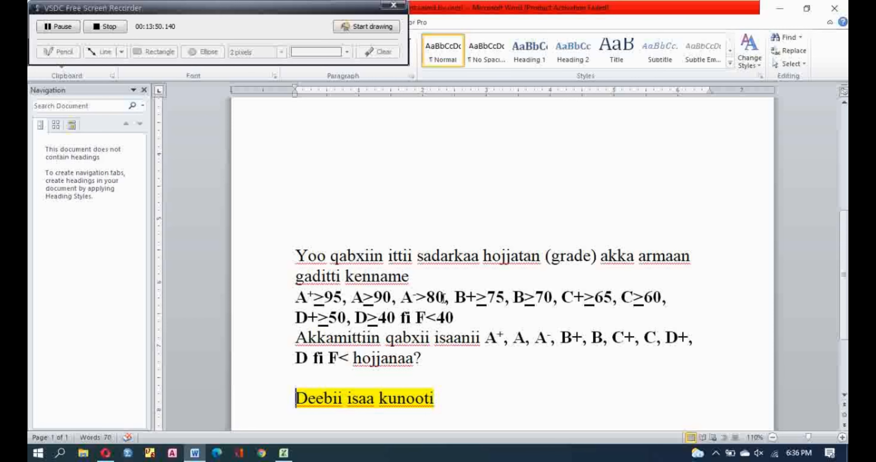
click(289, 454)
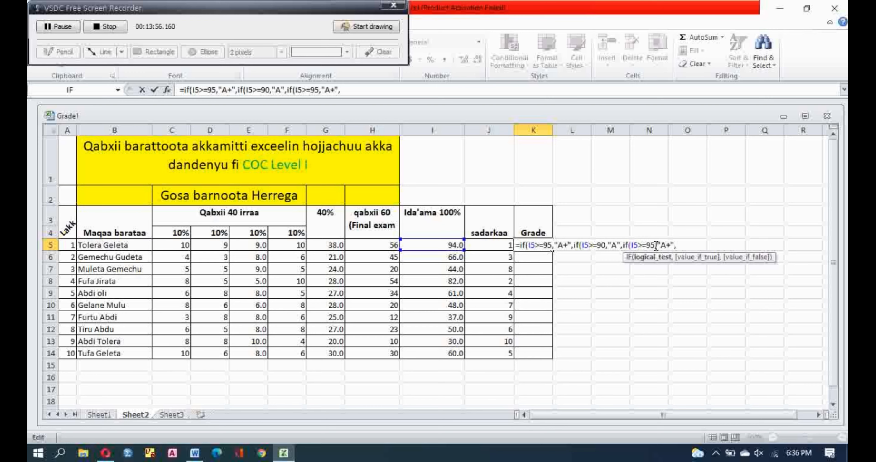
click(656, 245)
key(BackSpace)
key(BackSpace)
text(80)
click(671, 245)
key(BackSpace)
text(-)
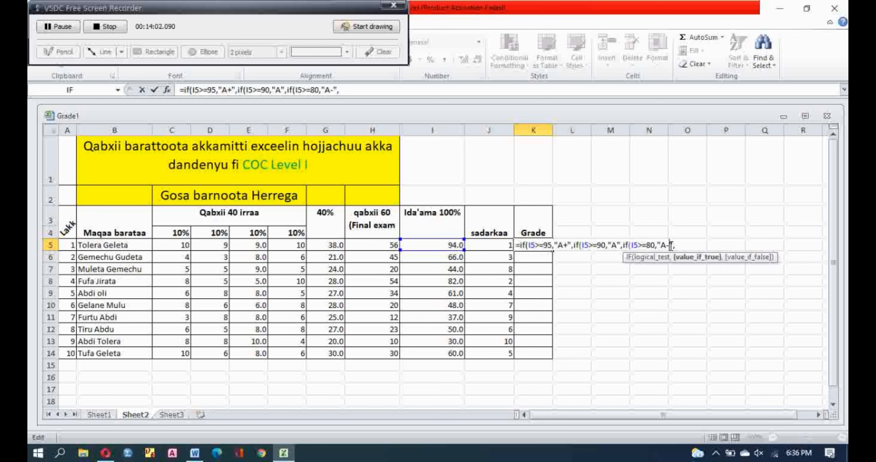
- Paste a fourth copy of the condition at the end of the K5 formula and check the B+ threshold in Word
click(679, 244)
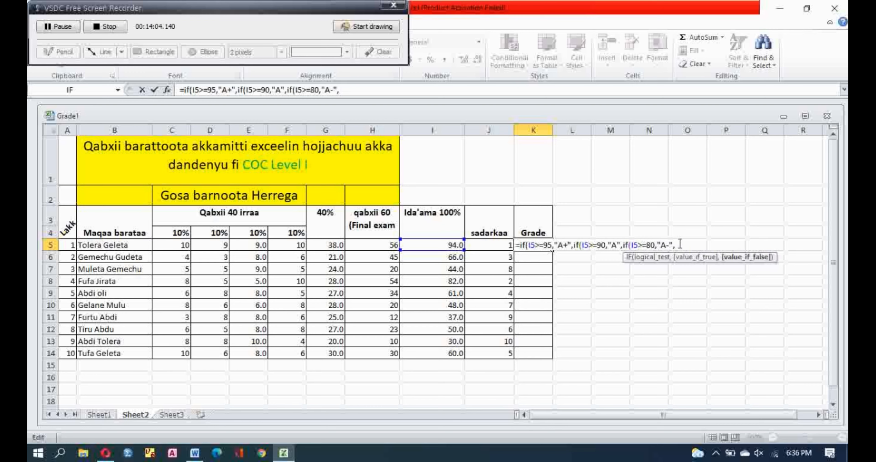
key(ctrl+v)
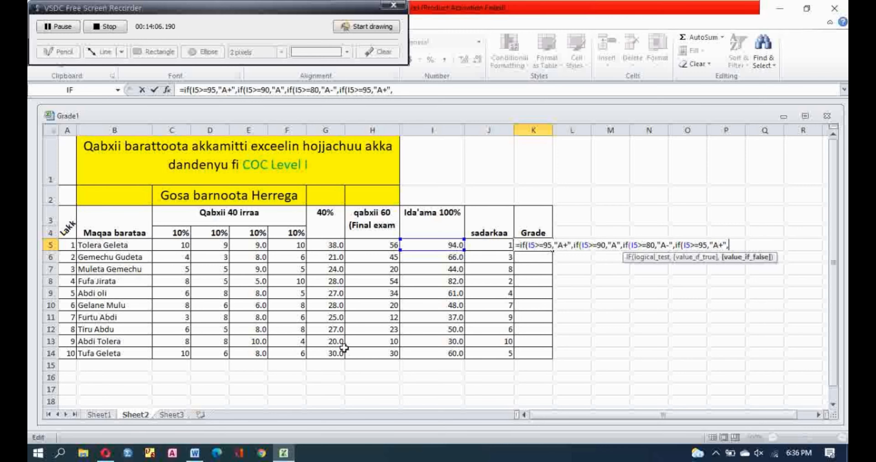
click(194, 453)
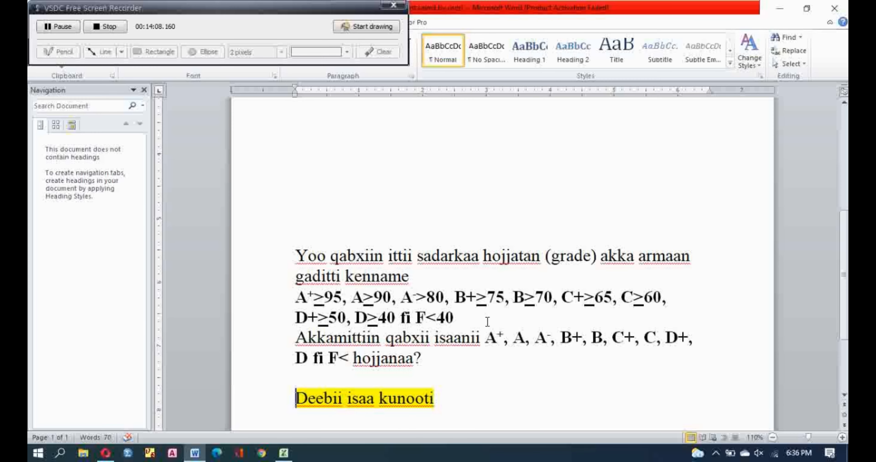
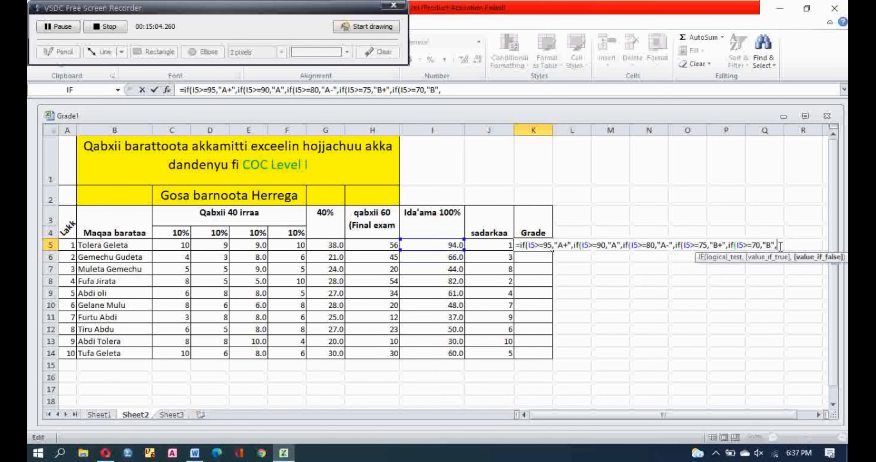
- Append a sixth condition to the K5 formula and edit it to if(I5>=65,"C+", using the C+ threshold in Word
text(if(I5>=95,"A+",)
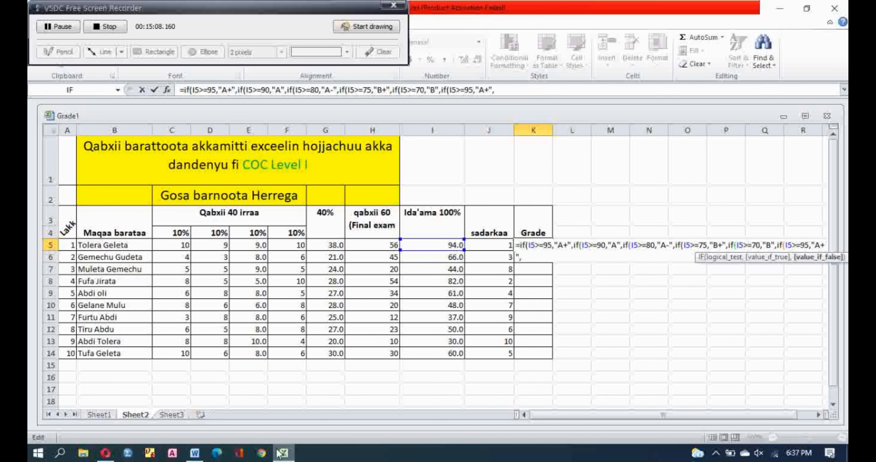
click(199, 455)
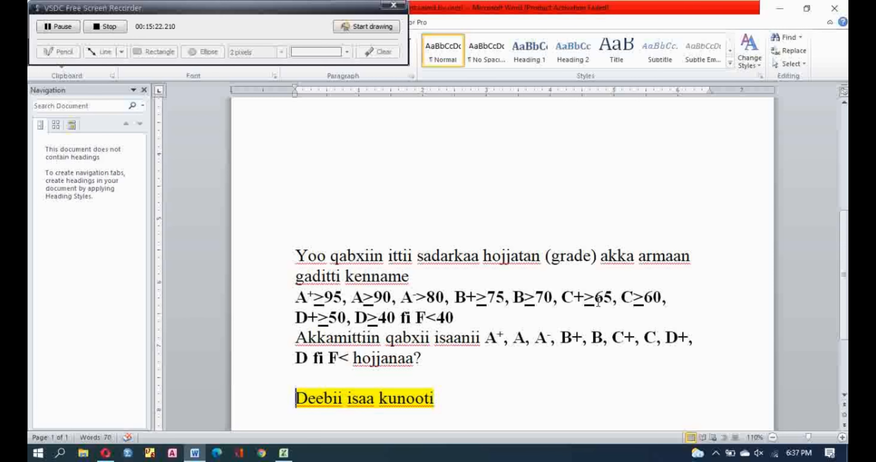
click(284, 454)
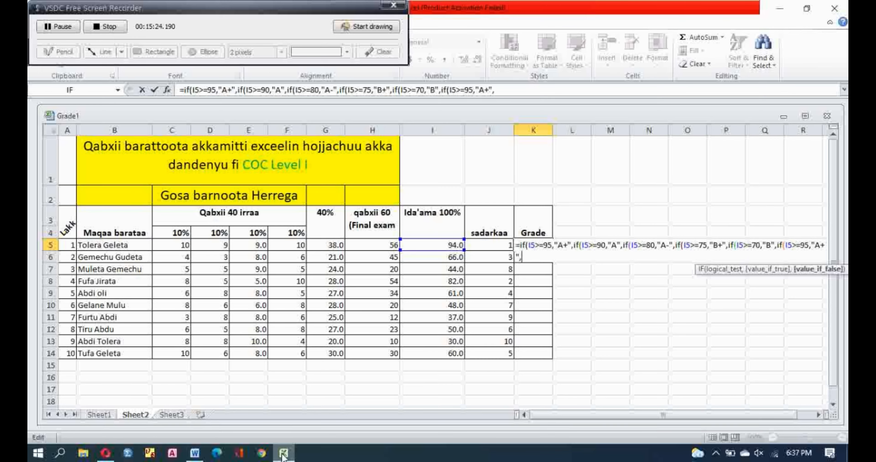
click(809, 245)
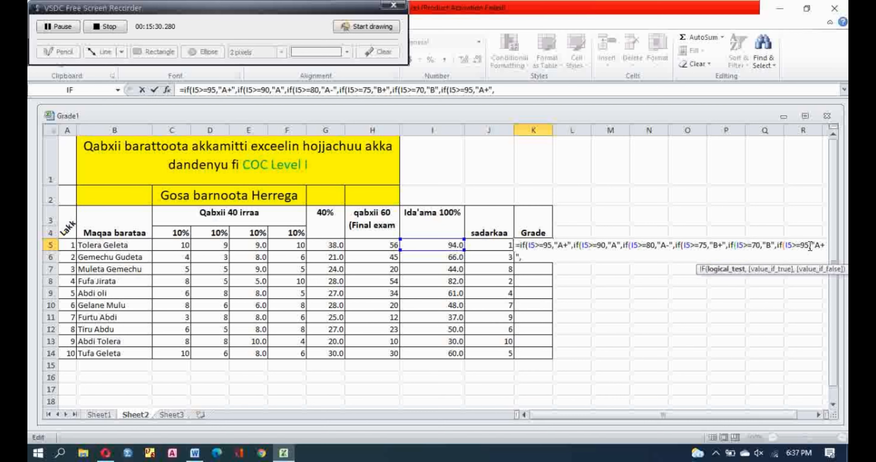
key(BackSpace)
key(BackSpace)
text(65)
click(819, 245)
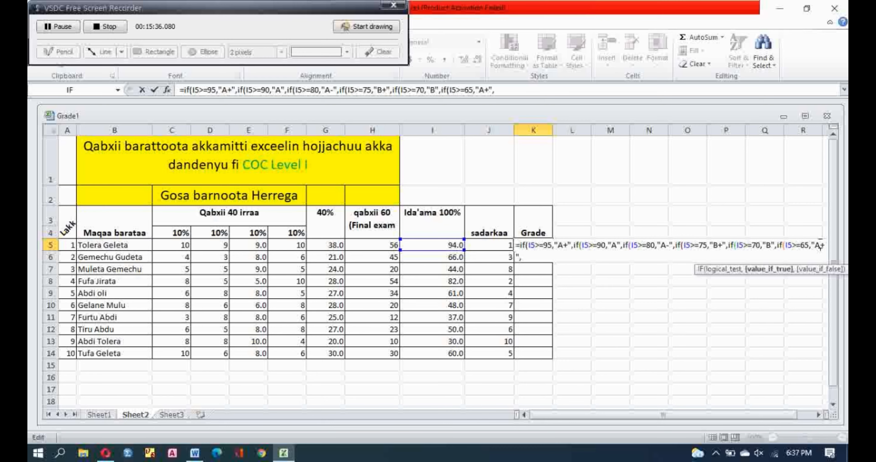
key(BackSpace)
text(C)
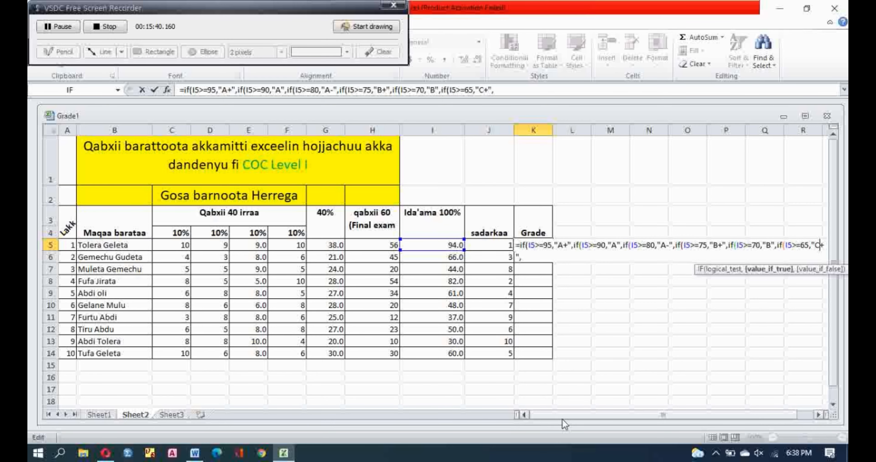
- Append a seventh copy of the condition to the K5 formula and check the C threshold in the Word document
drag(562, 421, 611, 421)
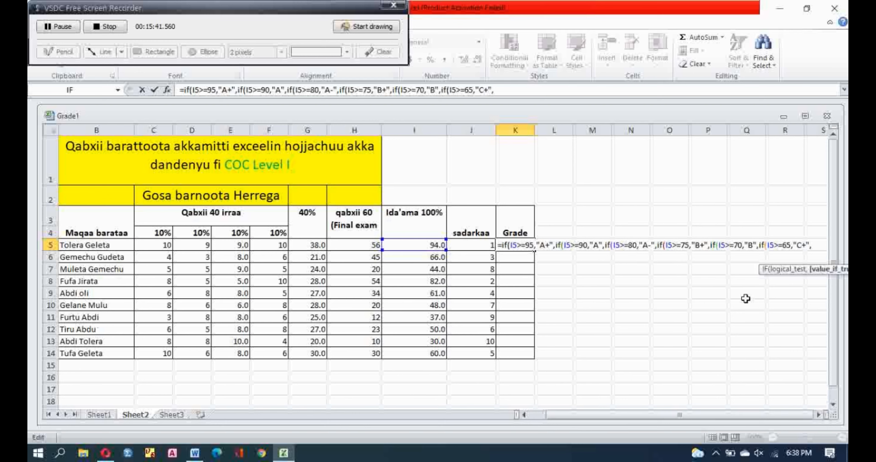
click(814, 244)
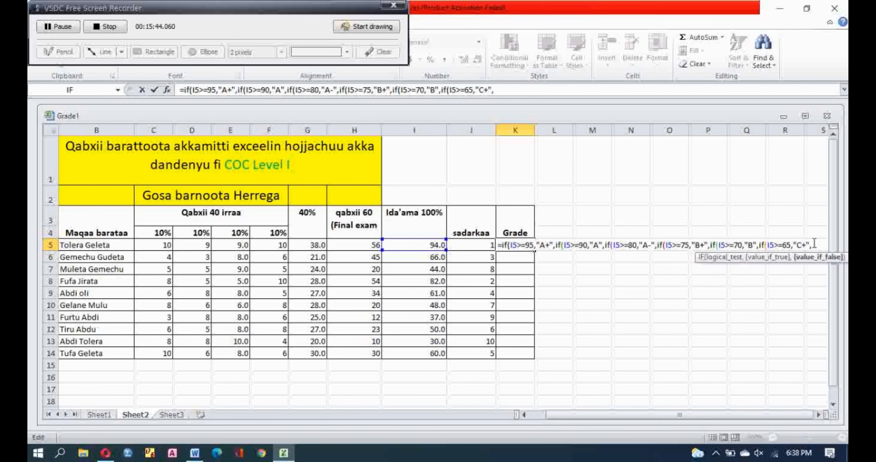
text(if(I5>=95,"A+",)
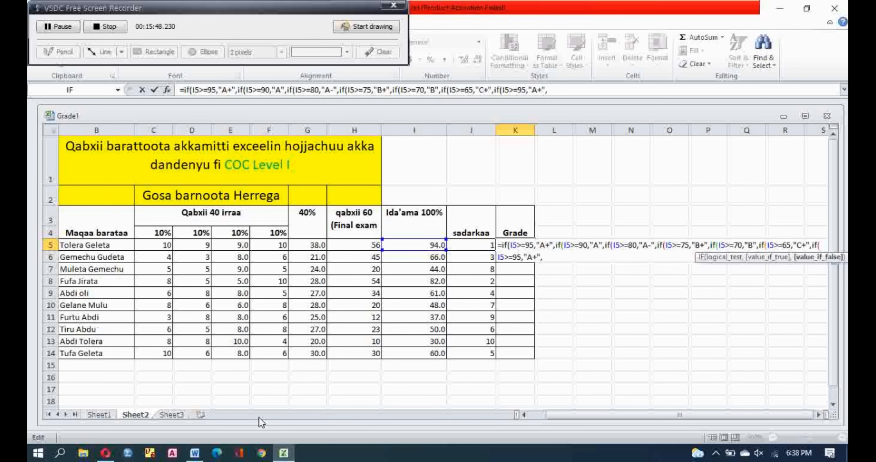
click(195, 453)
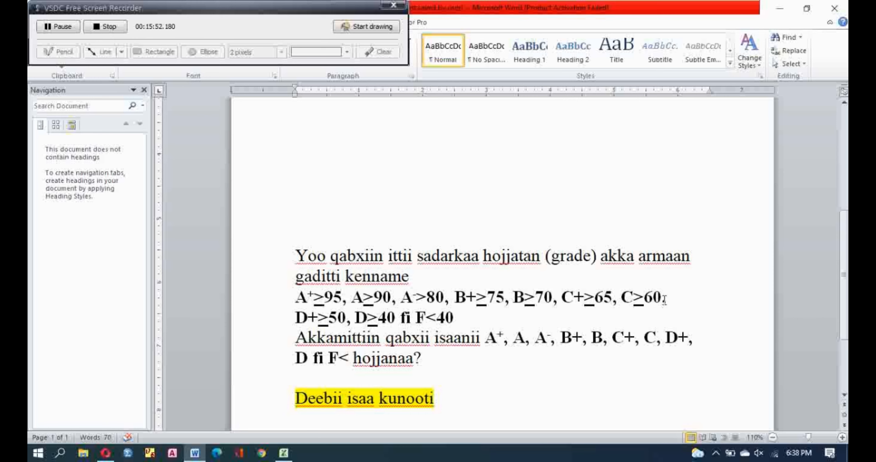
click(283, 453)
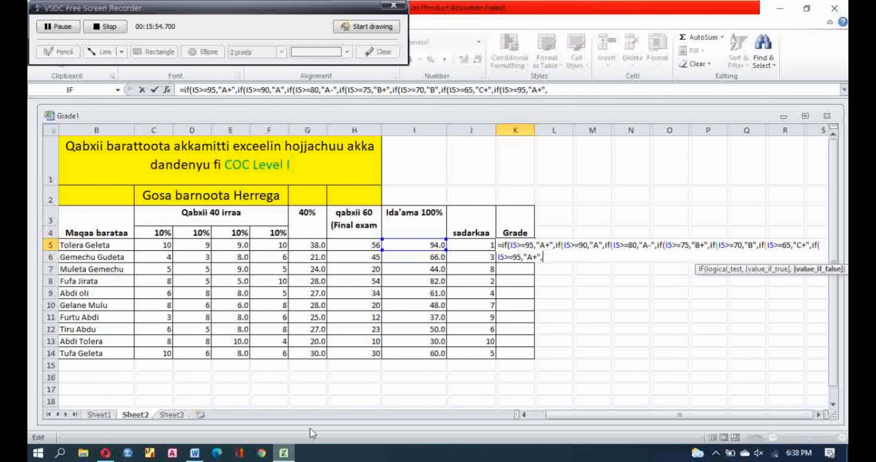
- Edit the seventh condition in K5 to if(I5>=60,"C",
click(521, 258)
key(BackSpace)
key(BackSpace)
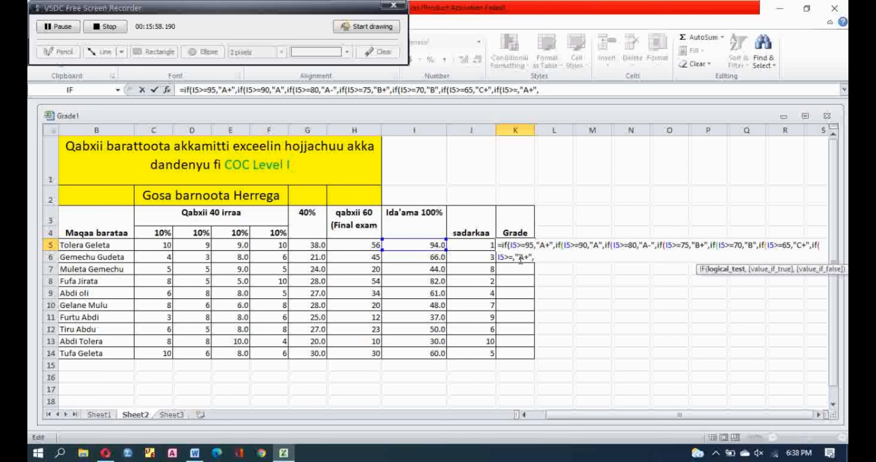
text(60)
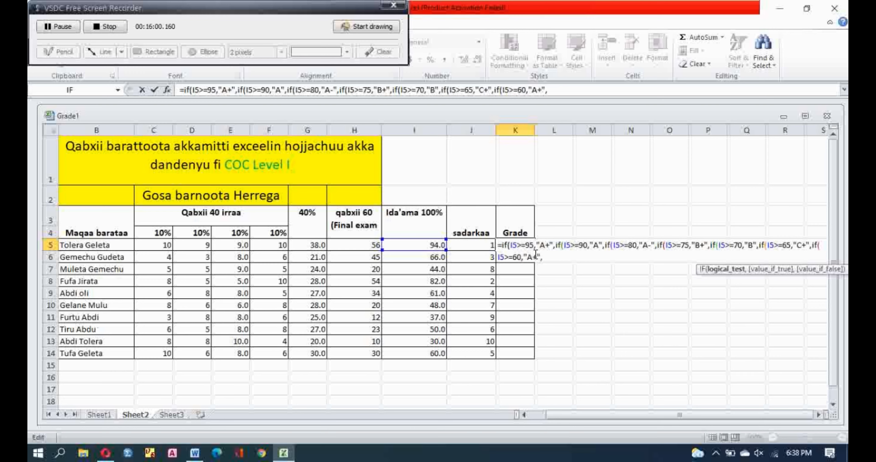
click(537, 254)
key(BackSpace)
key(BackSpace)
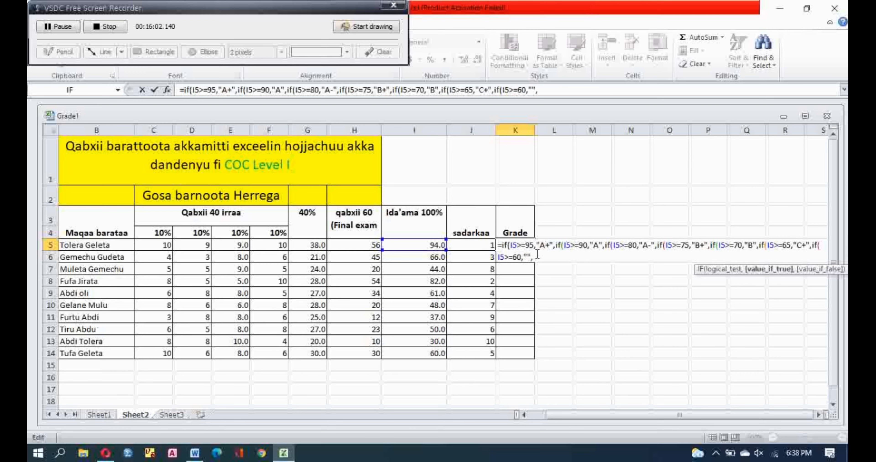
text(C)
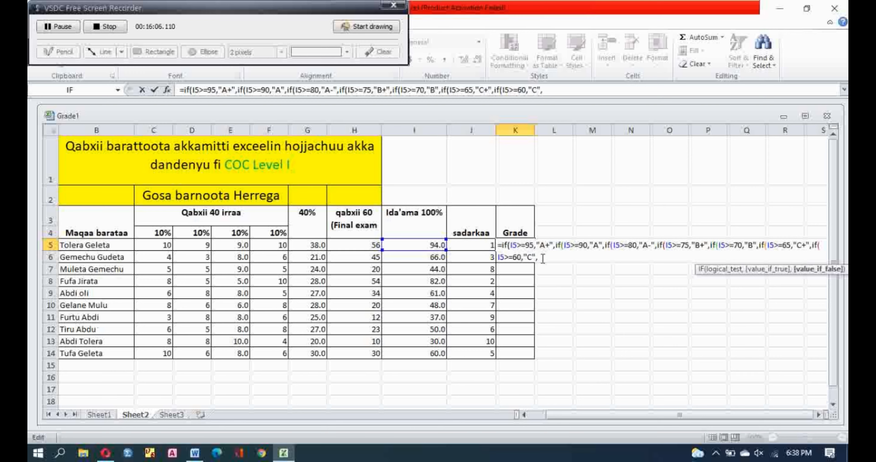
- Append an eighth condition to the K5 formula and edit it to if(I5>=50,"D+", using the D+ threshold in Word
text(if(I5>=95,"A+",)
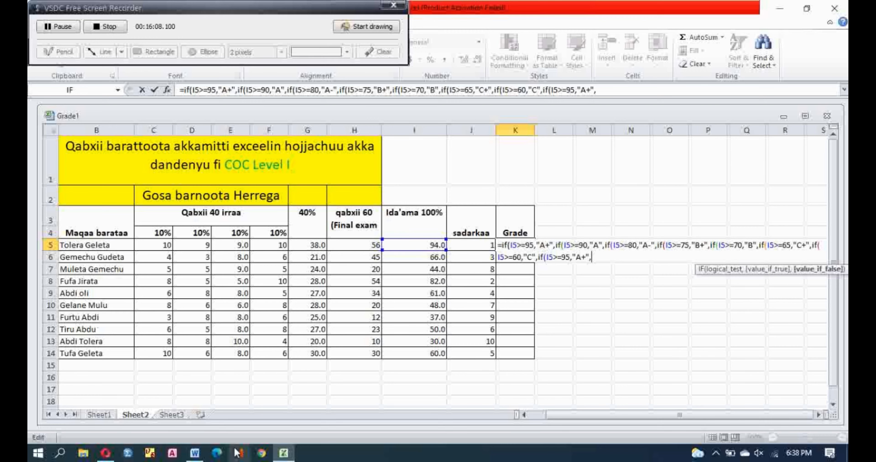
click(200, 456)
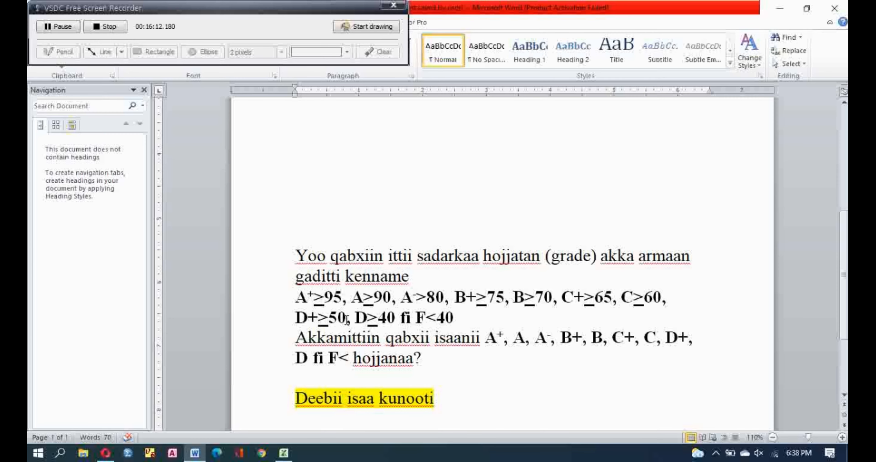
click(284, 454)
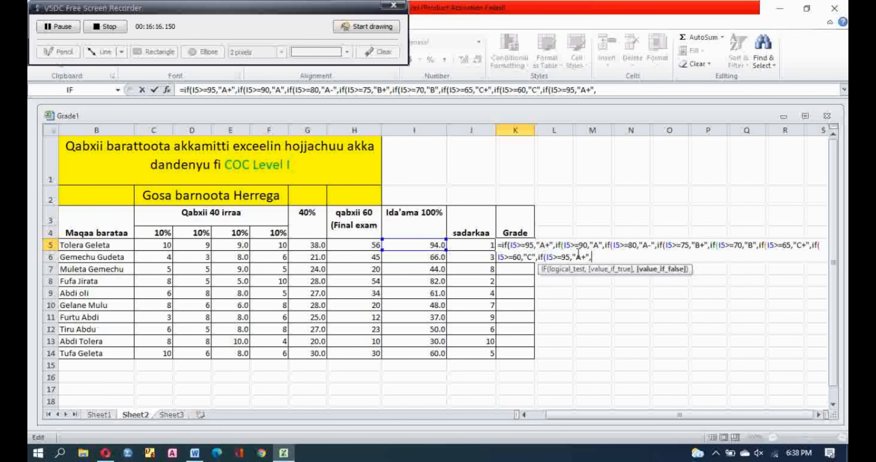
click(568, 258)
key(BackSpace)
key(BackSpace)
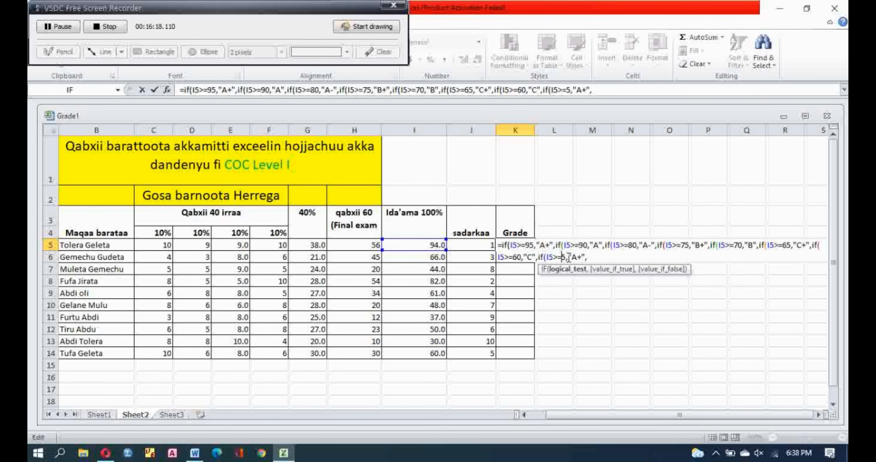
text(50)
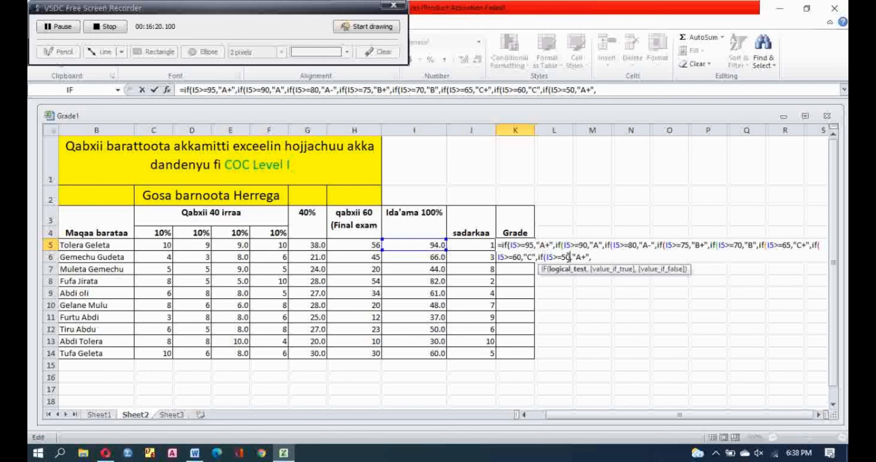
click(582, 258)
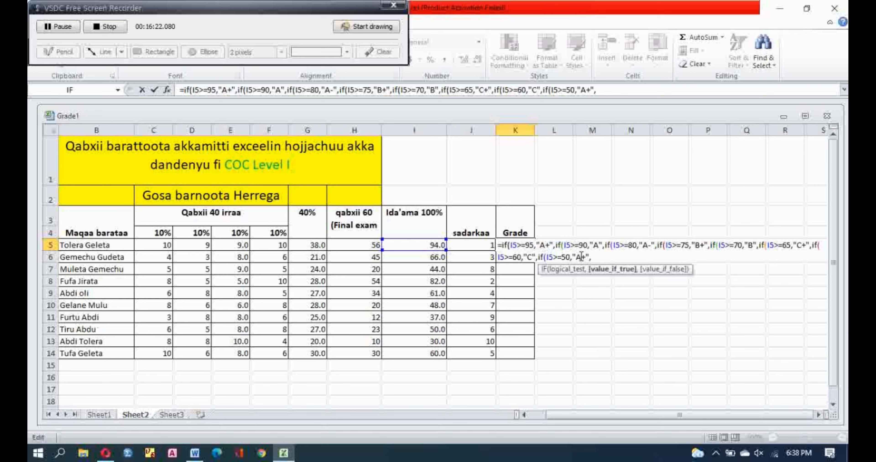
key(BackSpace)
text(D)
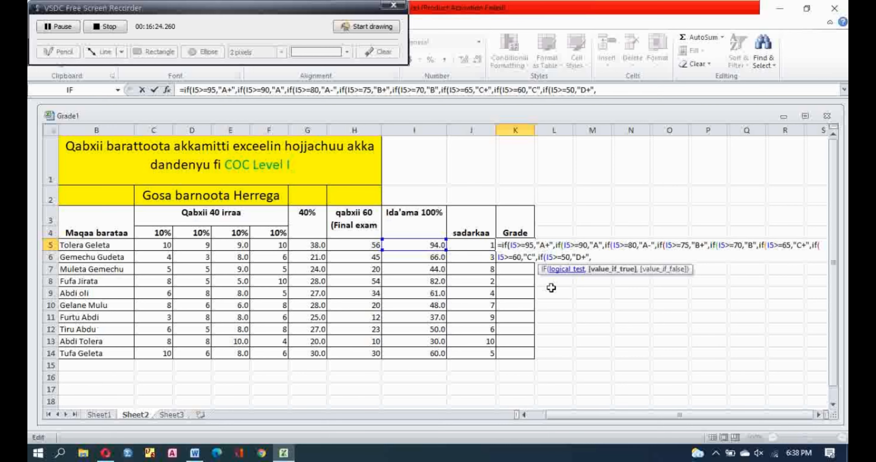
- Append a ninth copy of the condition to the K5 formula and check the D threshold in Word
click(195, 454)
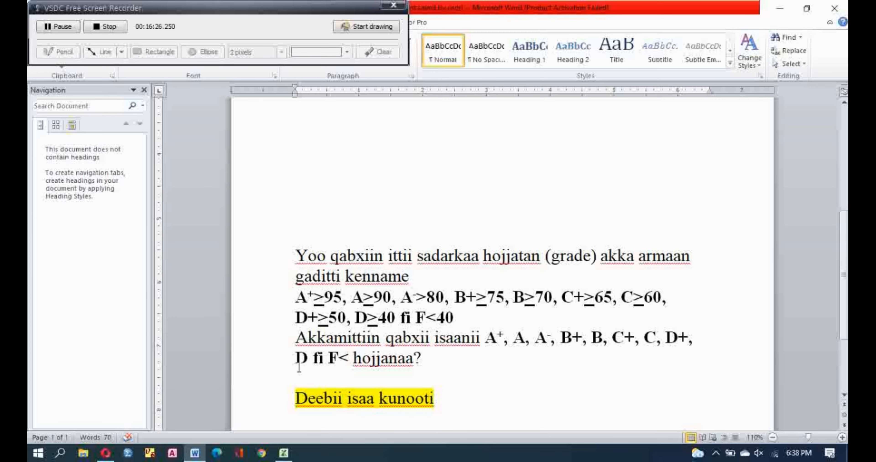
click(283, 453)
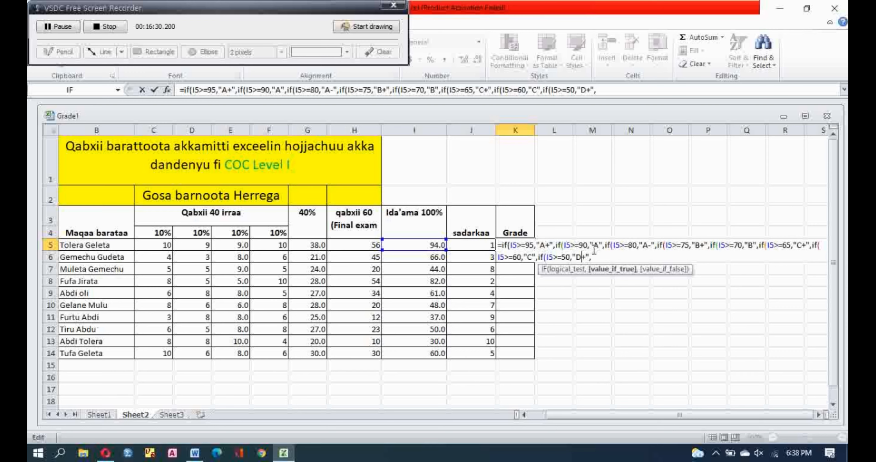
click(593, 257)
text(if(I5>=95,"A+",)
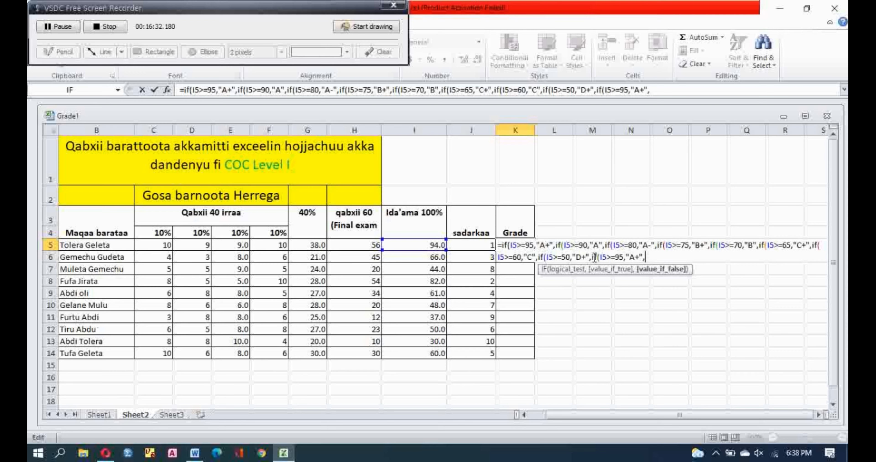
click(624, 257)
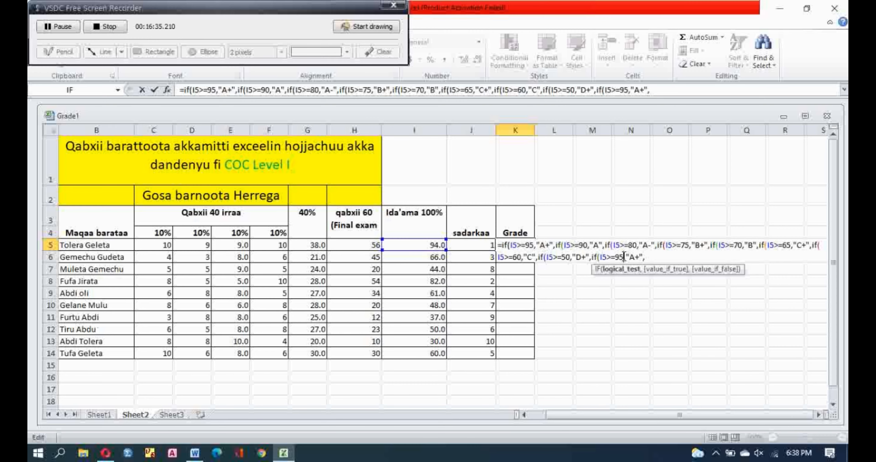
click(201, 457)
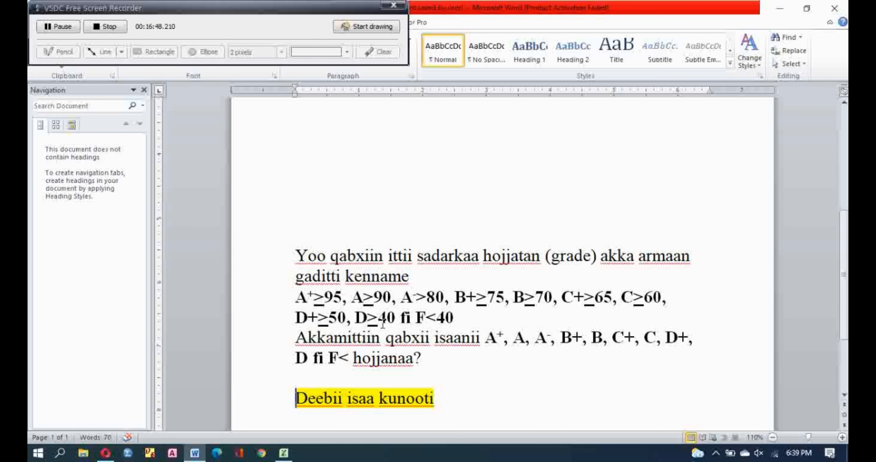
click(284, 453)
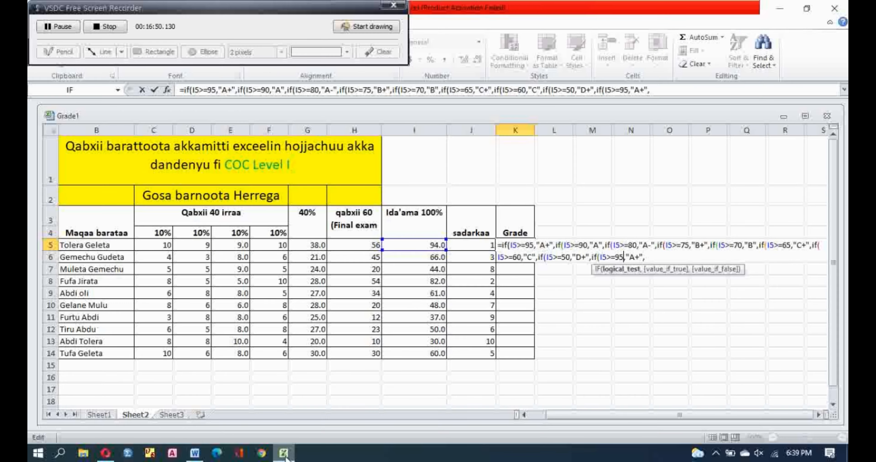
- Edit the ninth condition in K5 to if(I5>= 40,"D",
click(621, 257)
key(BackSpace)
key(BackSpace)
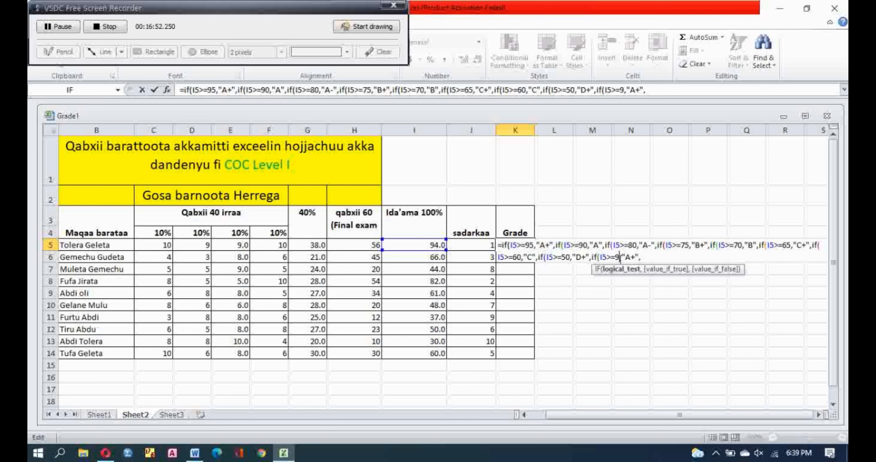
text(40)
click(642, 258)
key(BackSpace)
key(BackSpace)
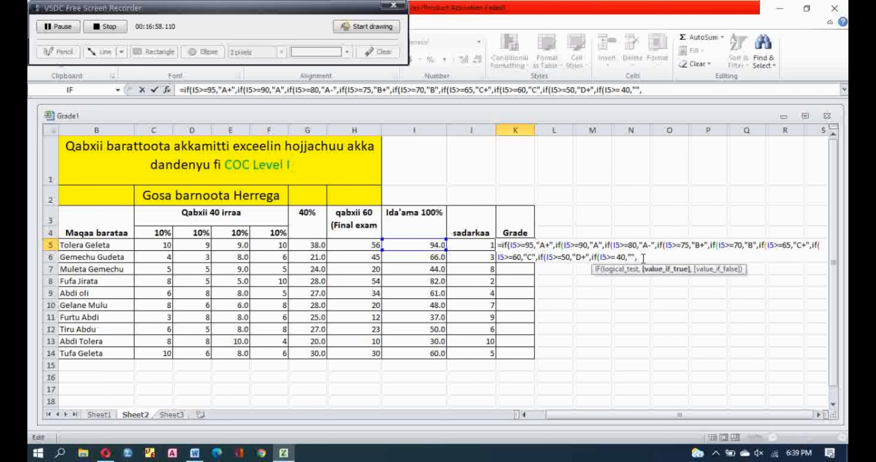
text(D)
- Append a tenth copy of the condition to the K5 formula and check the F threshold in Word
text(if(I5>=95,"A+",)
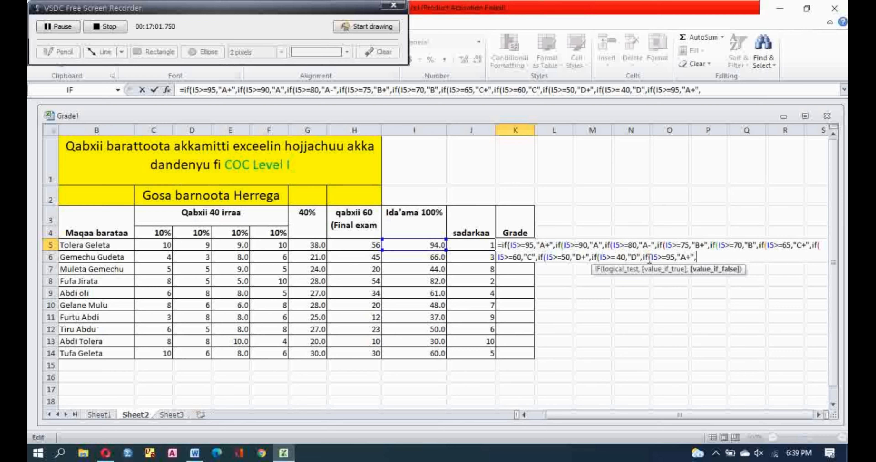
click(674, 256)
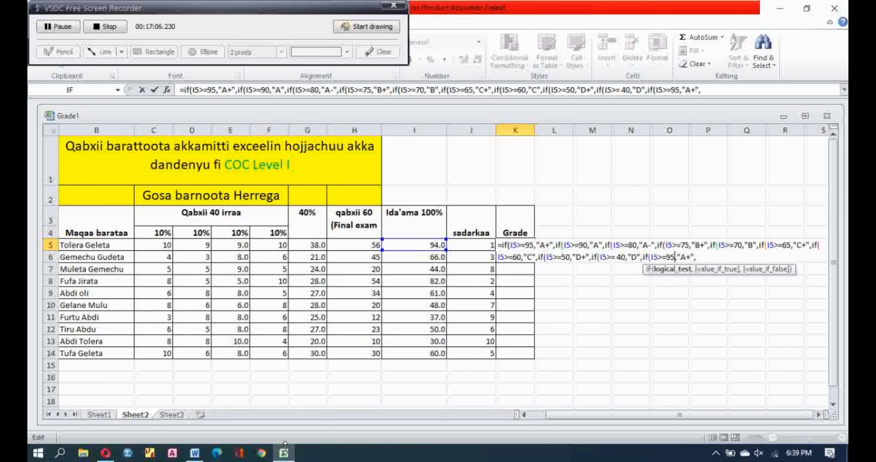
click(285, 446)
click(287, 456)
click(286, 456)
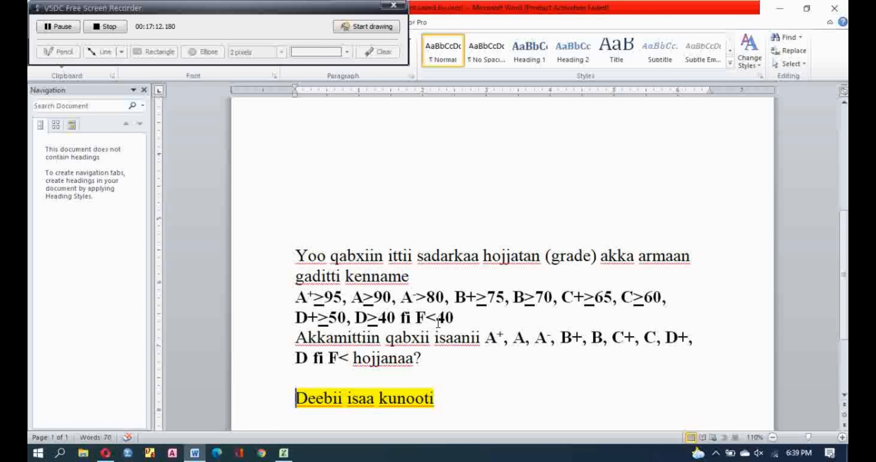
click(284, 453)
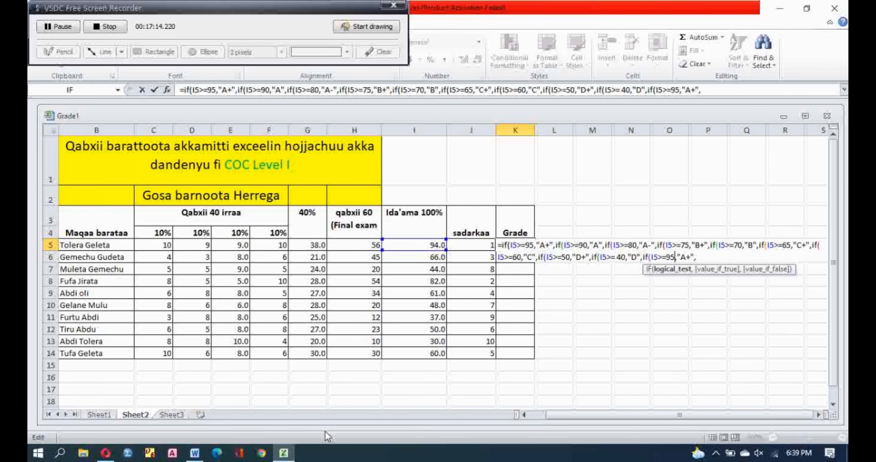
- Change the tenth condition's comparison in K5 to less than and its grade to F, giving if(I5<,"F",
click(674, 257)
key(BackSpace)
key(BackSpace)
key(BackSpace)
key(BackSpace)
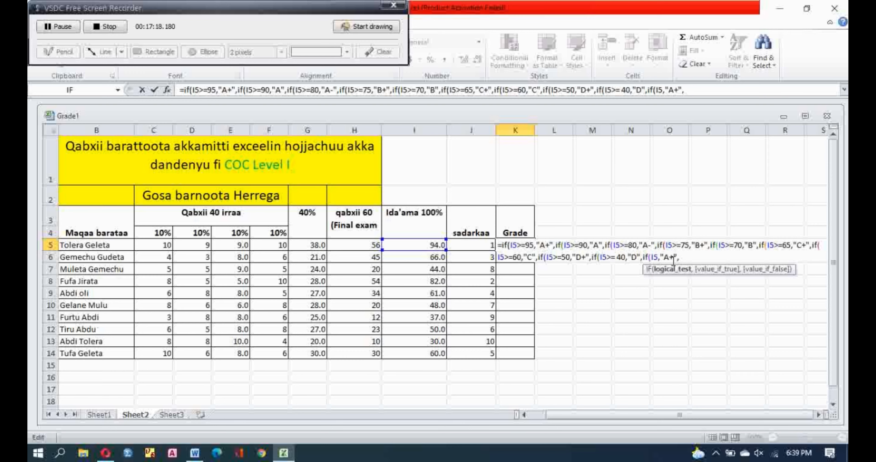
text(<)
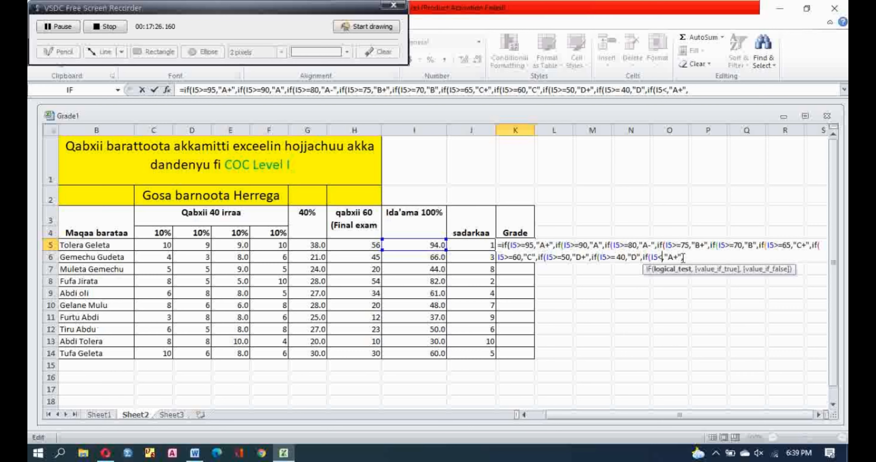
click(677, 259)
key(BackSpace)
key(BackSpace)
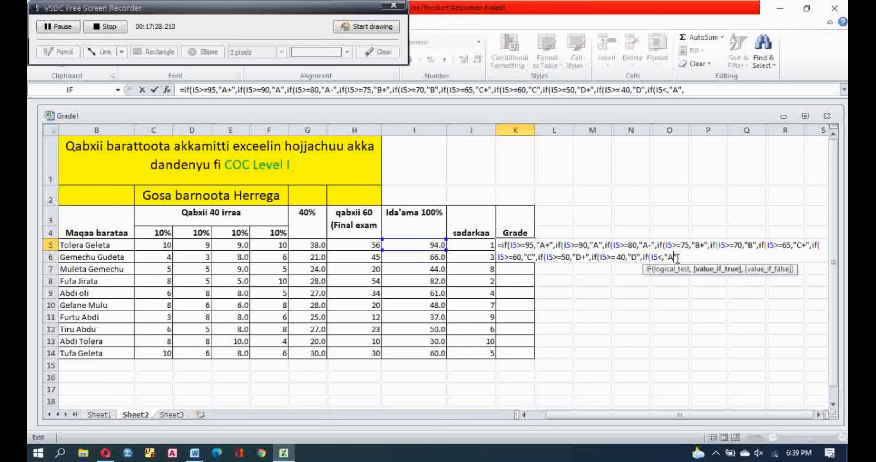
text(F)
key(Right)
key(Right)
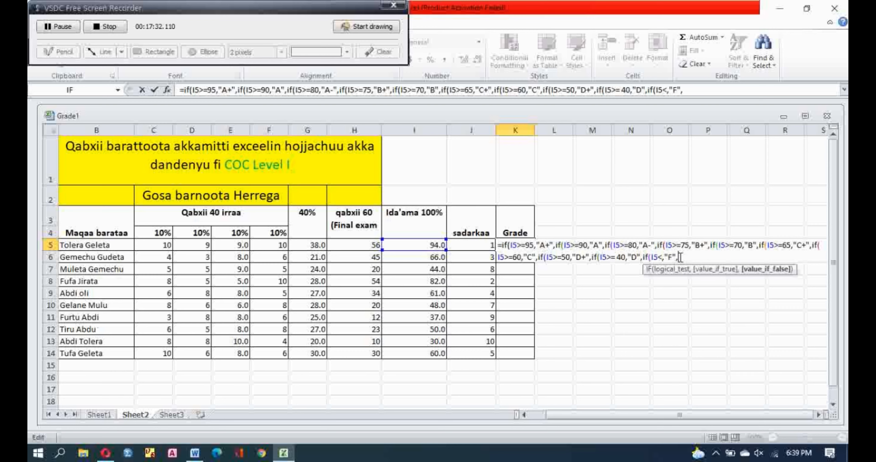
- Remove the trailing comma after "F" in K5, close the nested IF with ten parentheses and try to enter it
key(BackSpace)
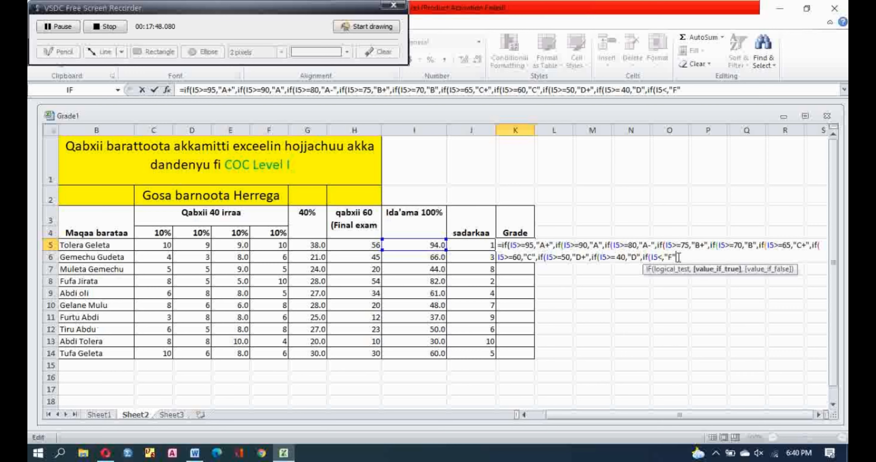
text())
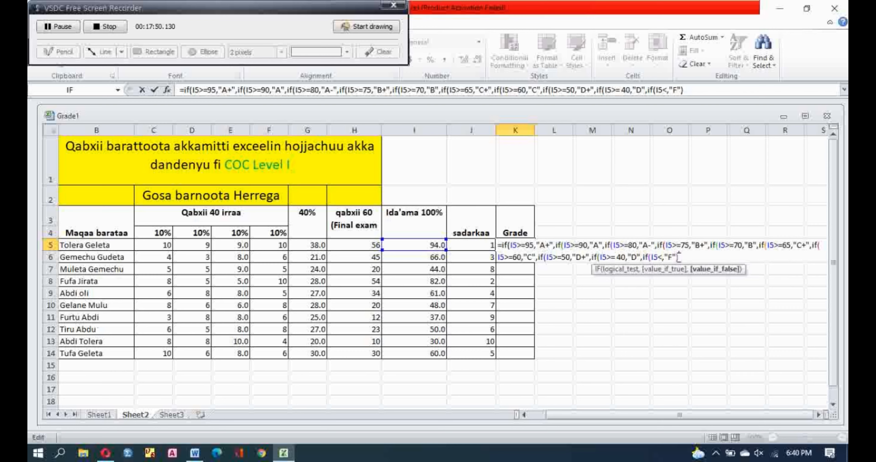
text())))
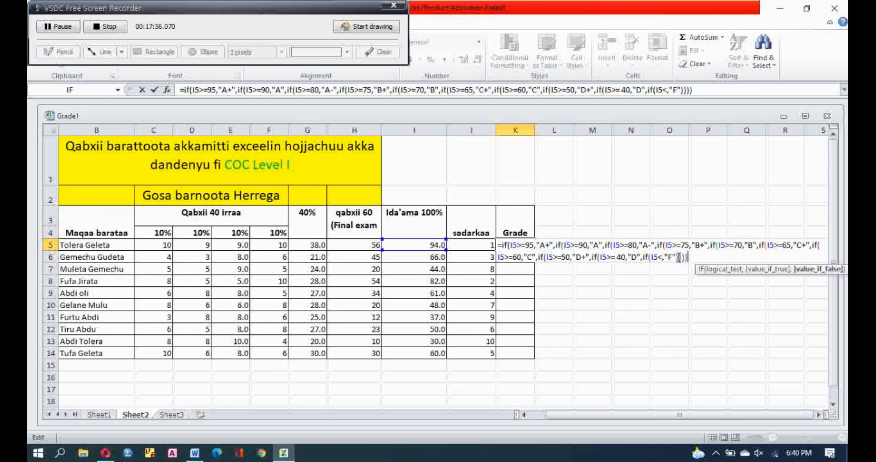
text()))
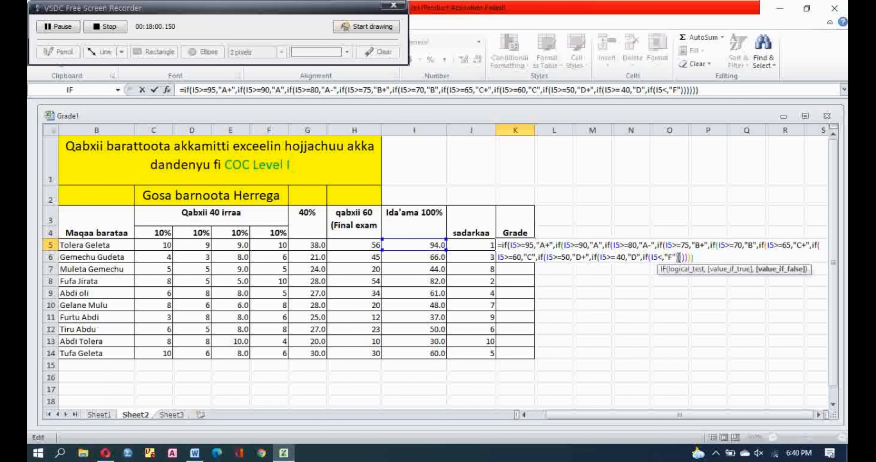
text()))
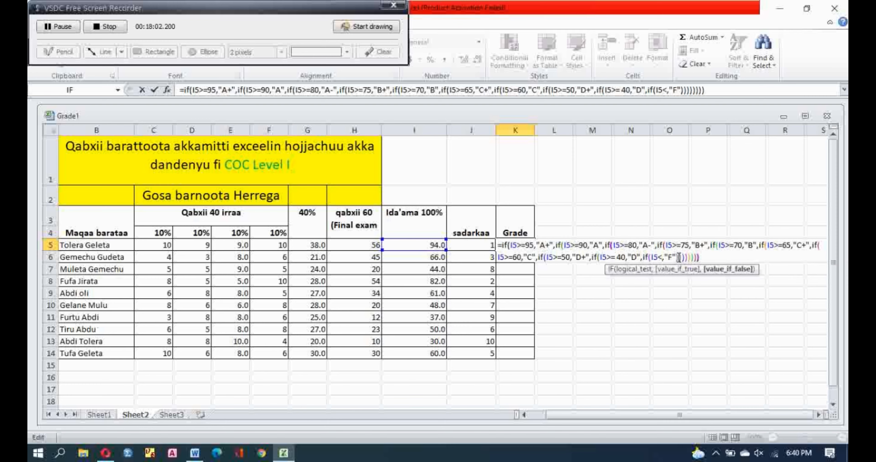
text()))
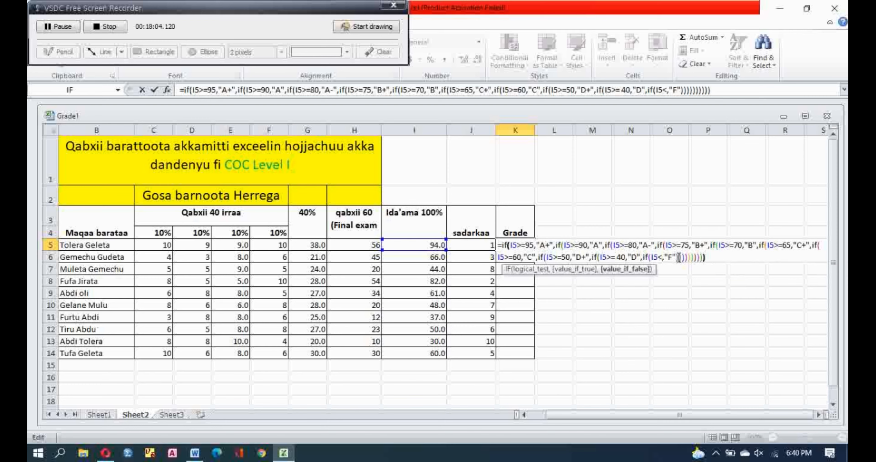
text())
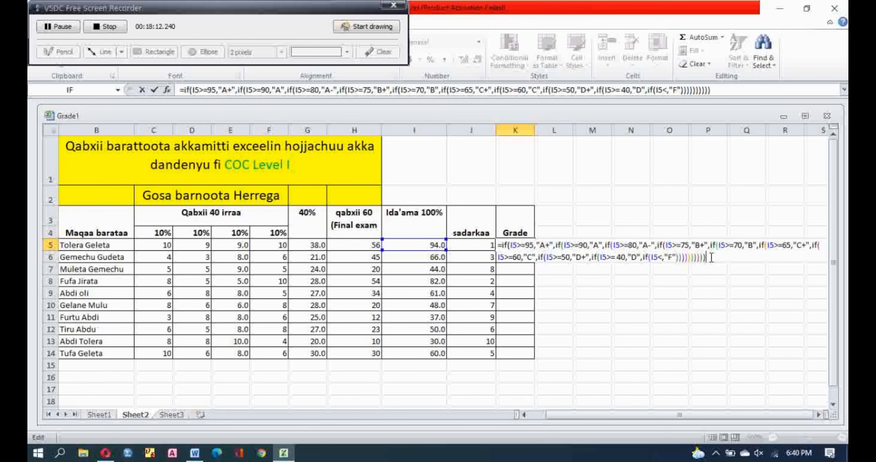
key(Return)
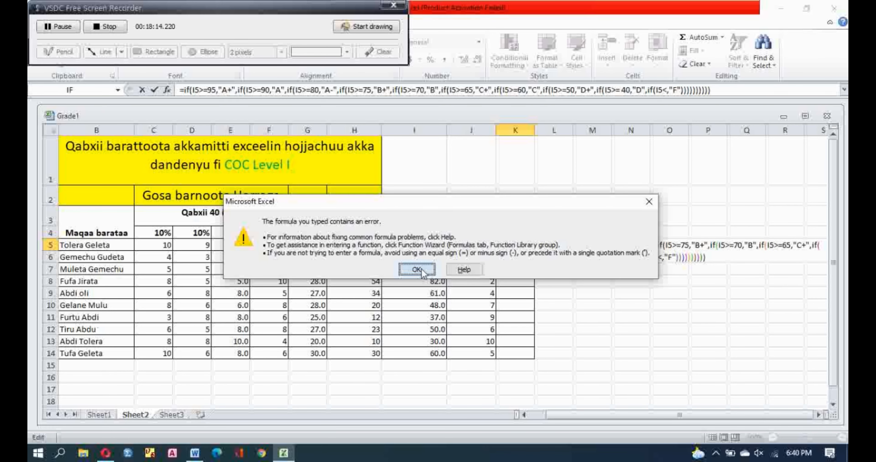
click(417, 269)
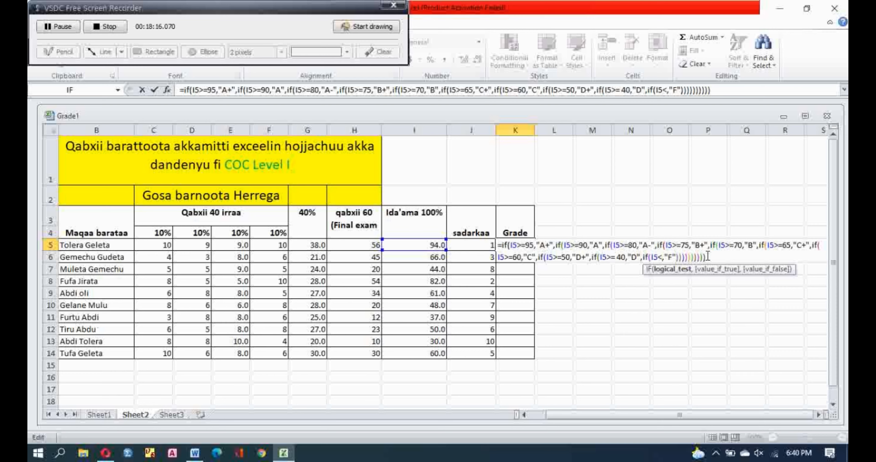
- Complete the last condition in K5 as if(I5<40,"F") and enter the formula
click(665, 258)
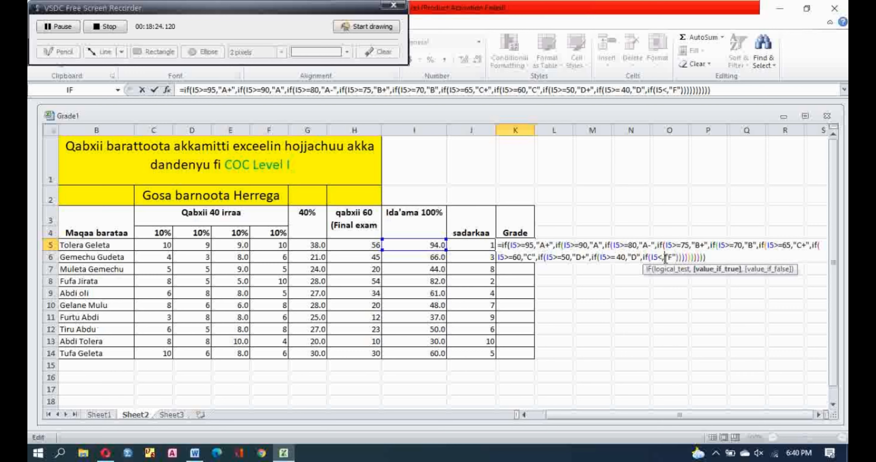
key(BackSpace)
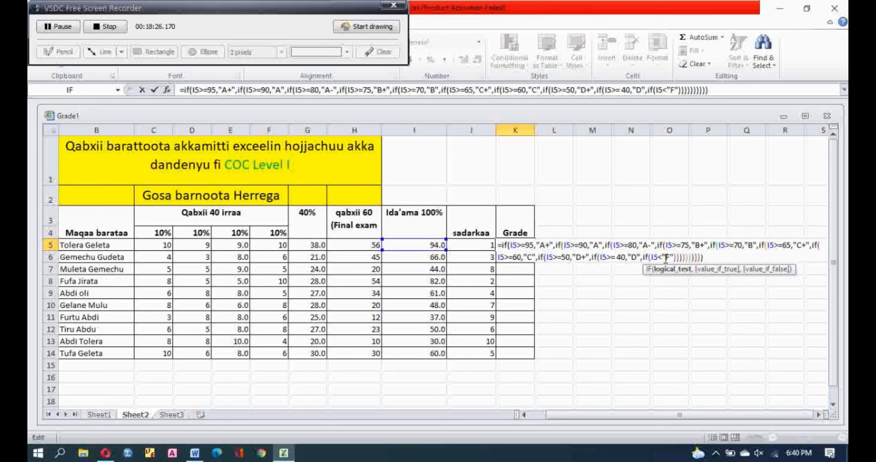
text(40,)
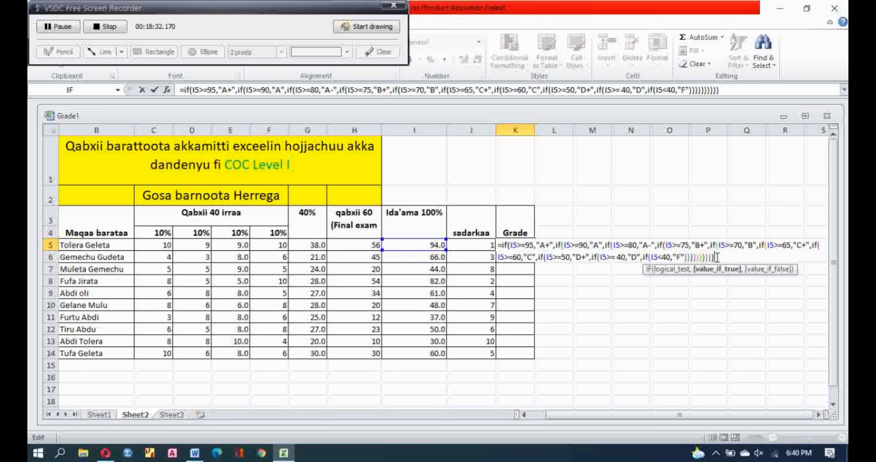
key(Return)
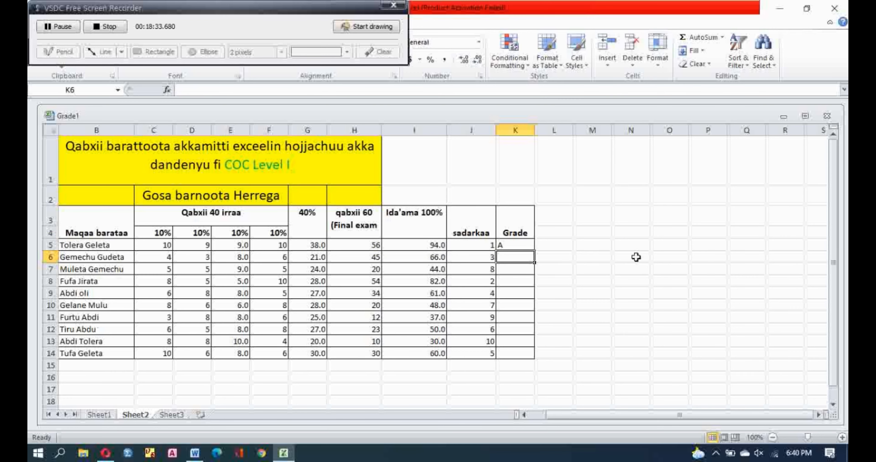
- Fill the K5 grade formula down through K14 for all remaining students
click(512, 246)
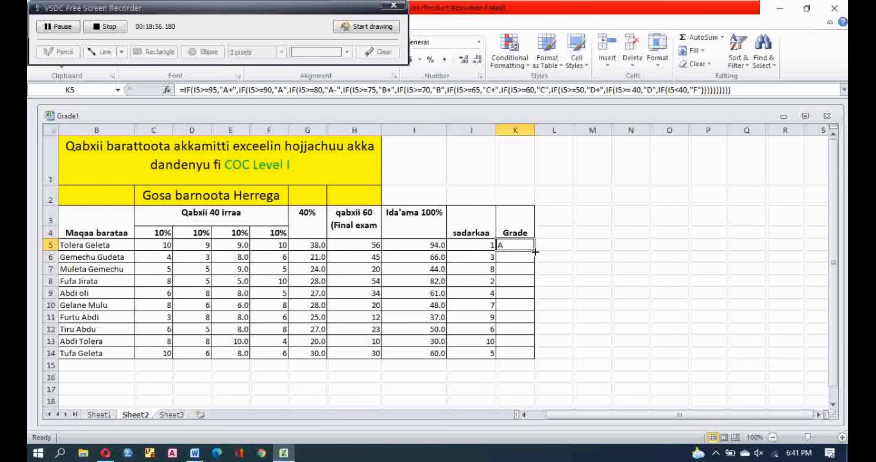
drag(535, 251, 534, 356)
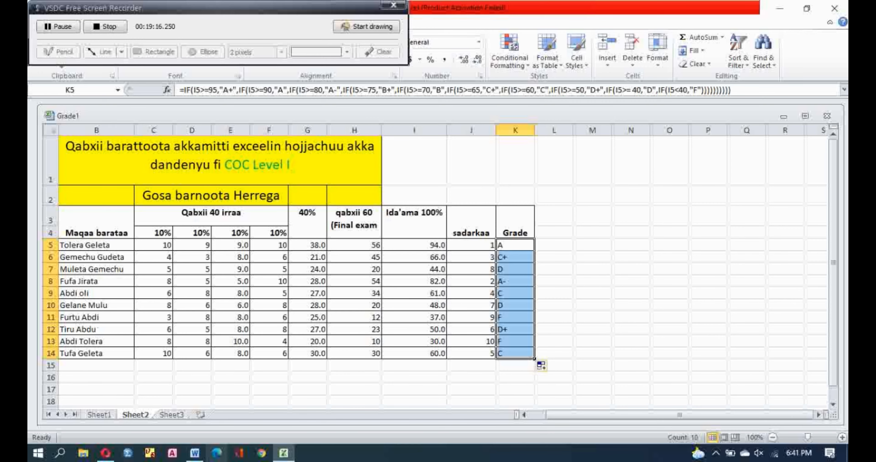
- Check the letter grades in column K, including row 13's total and grade, against the thresholds in Word
click(195, 453)
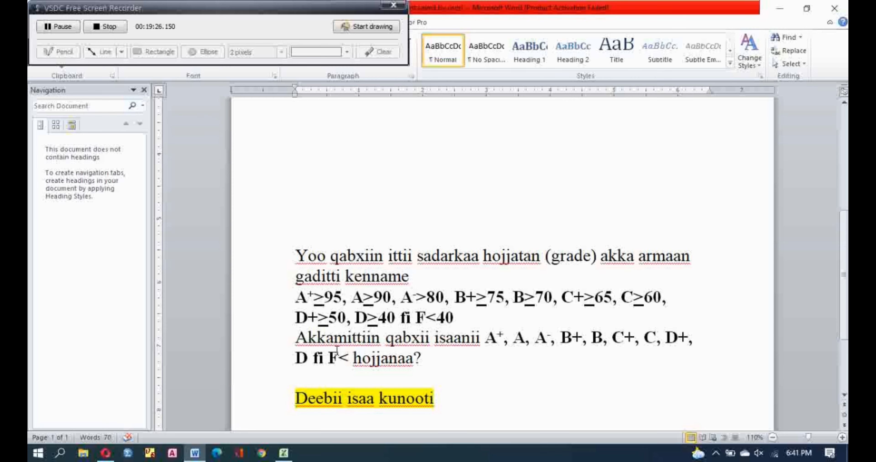
click(283, 453)
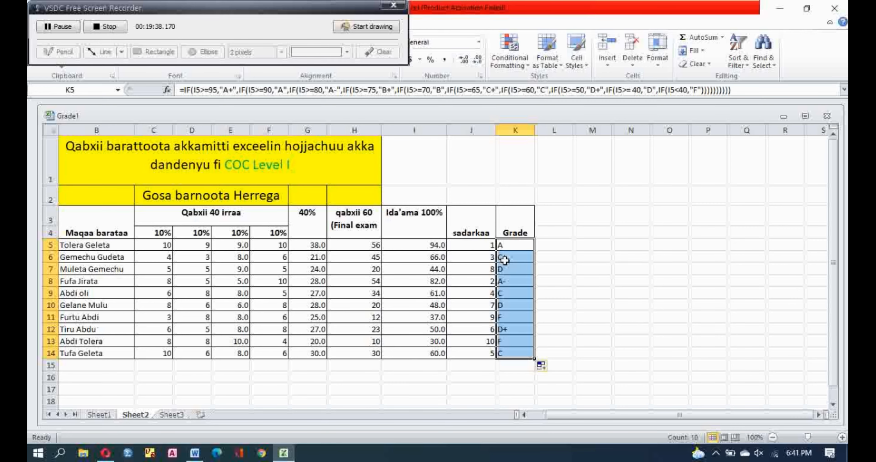
click(195, 454)
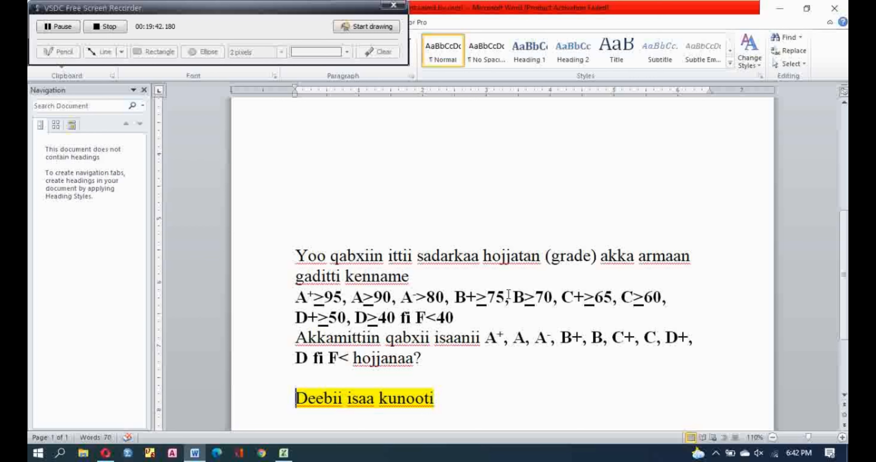
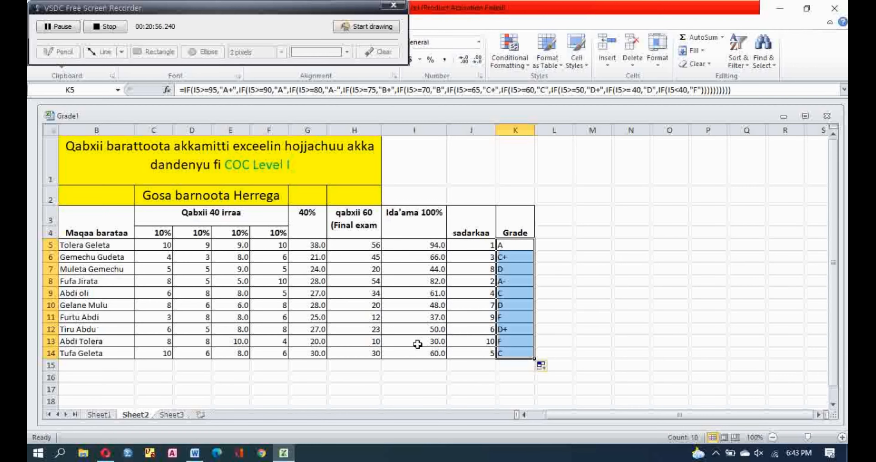
click(437, 343)
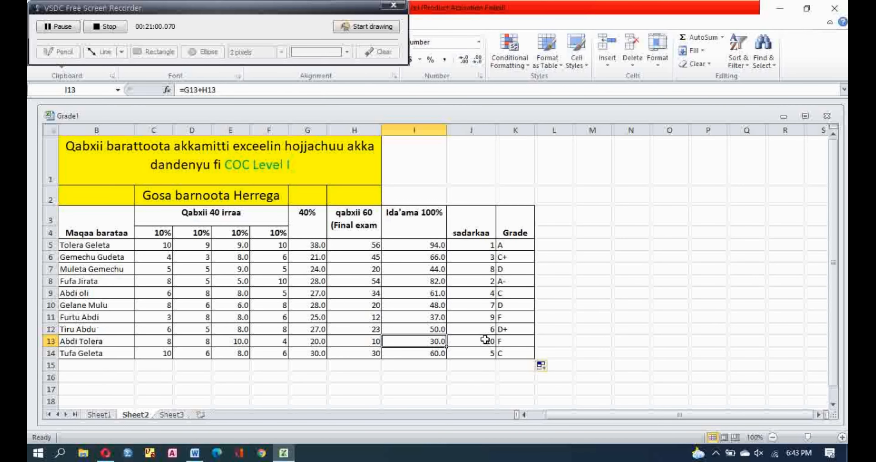
click(503, 339)
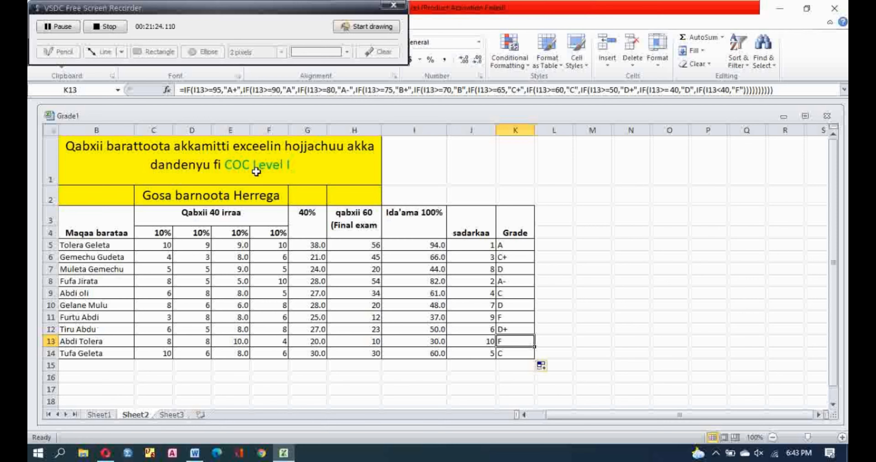
click(258, 165)
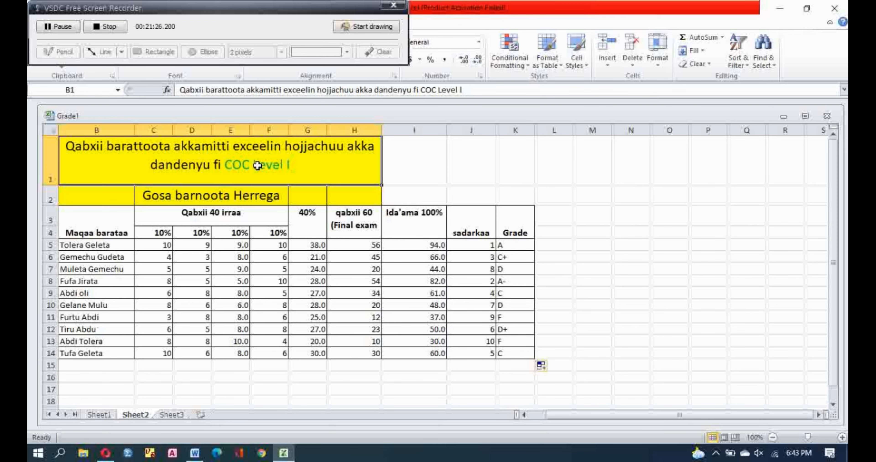
click(505, 245)
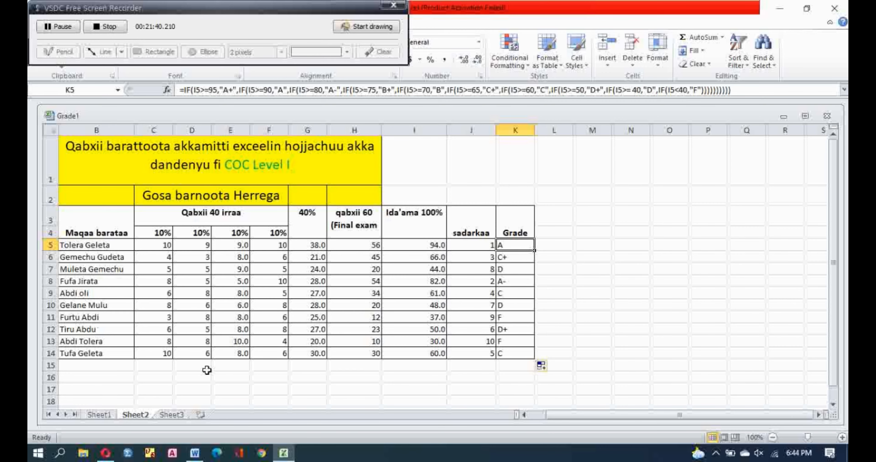
- Review the whole grade threshold list in Word, from A+ to F, alongside the K5 grade in Excel
click(196, 453)
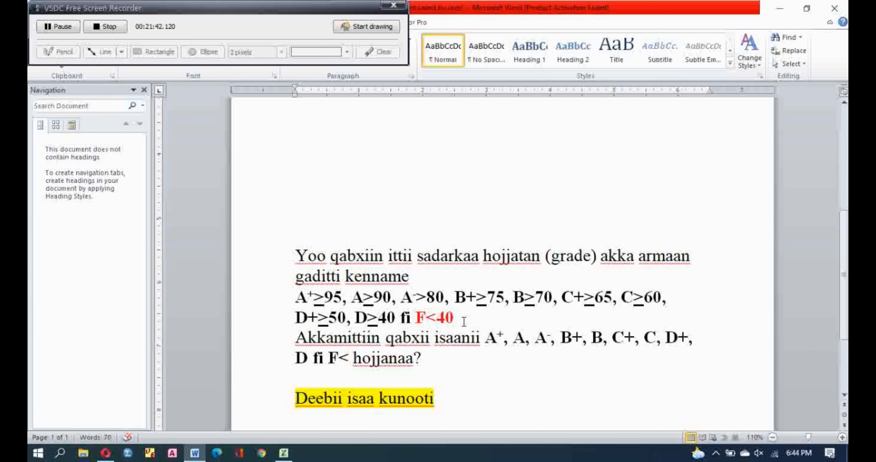
click(296, 297)
drag(296, 298, 458, 323)
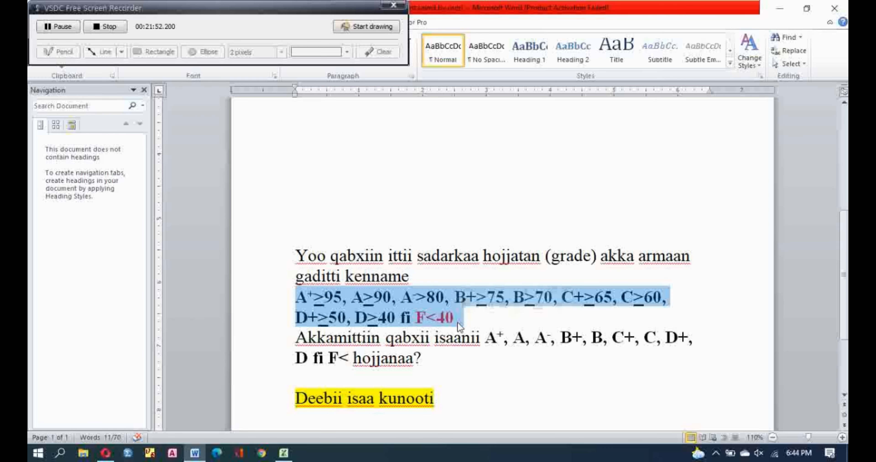
click(283, 453)
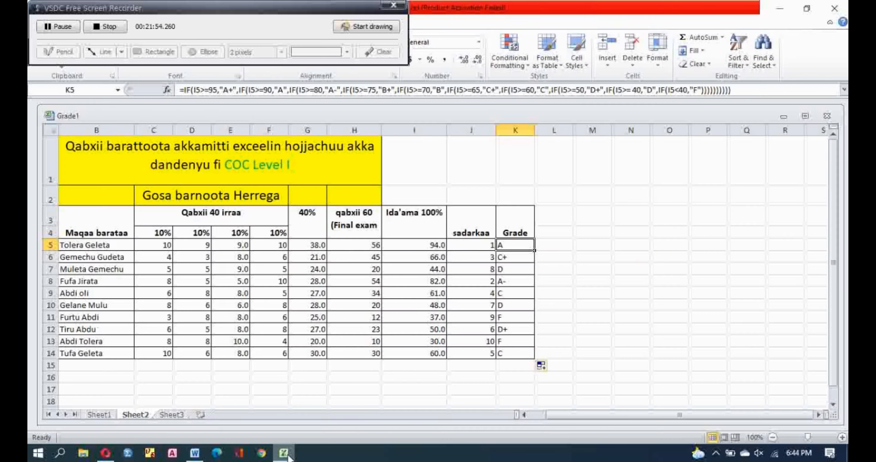
click(537, 266)
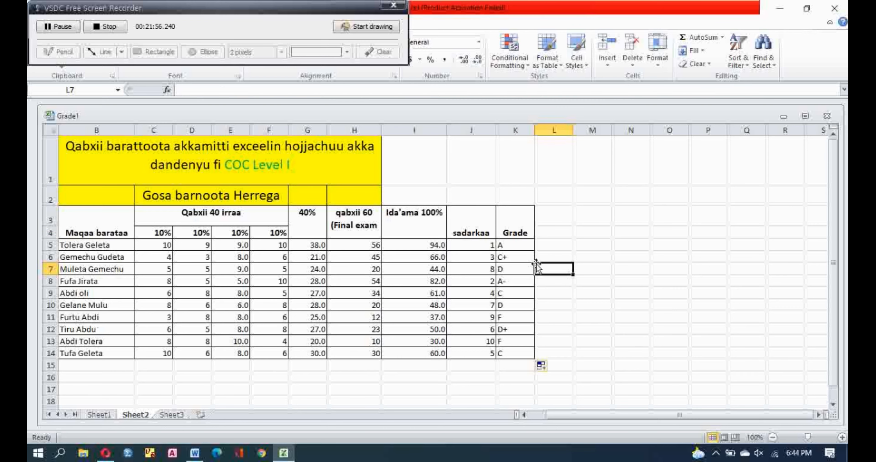
click(517, 243)
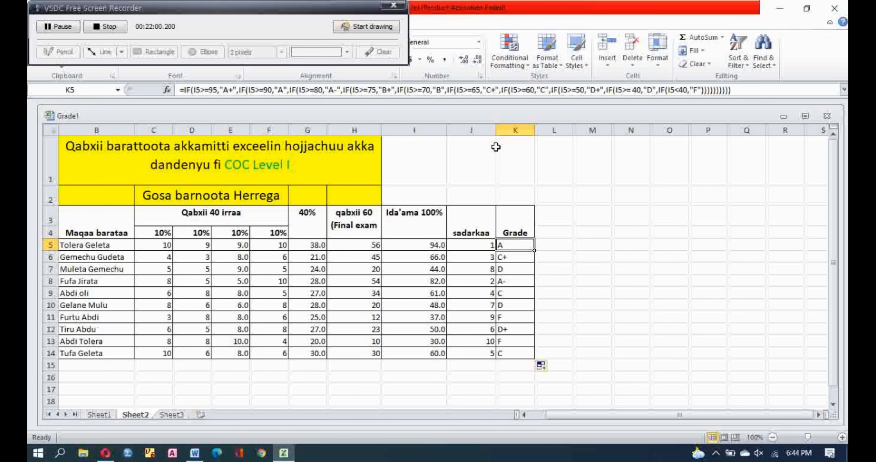
click(283, 453)
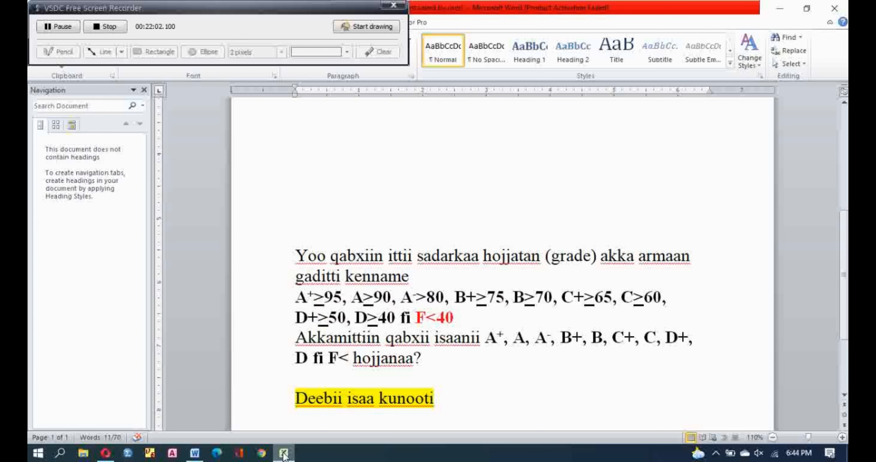
click(455, 323)
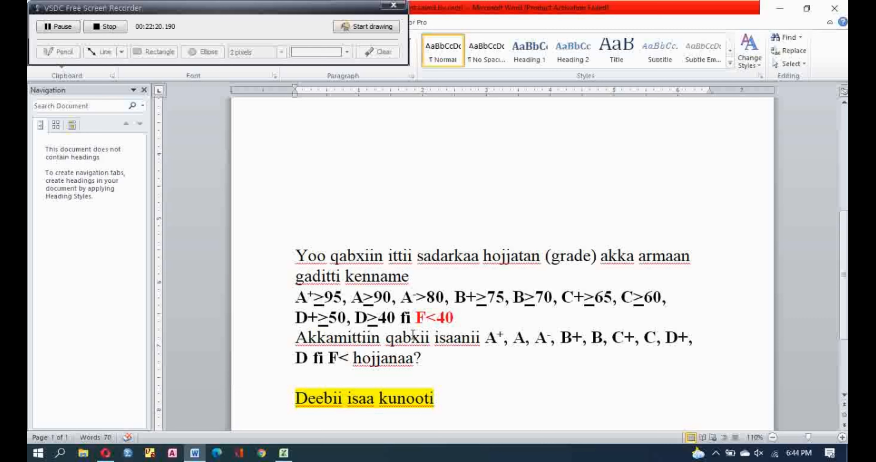
click(287, 459)
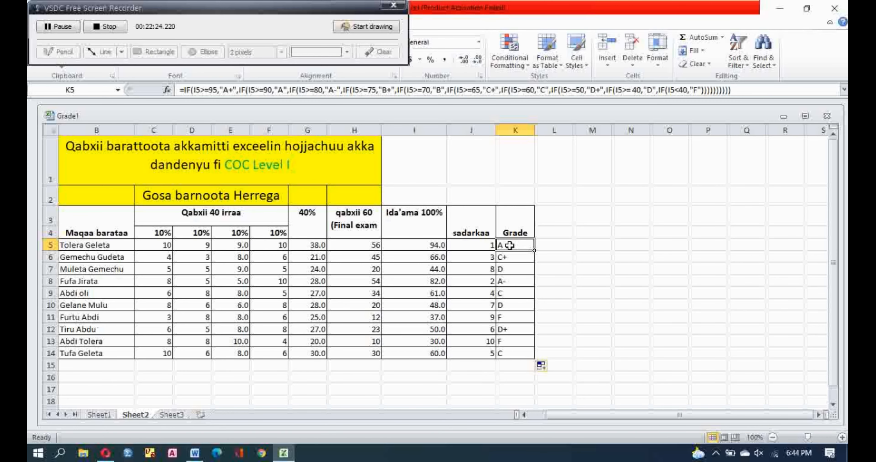
- Review the nested IF grade formula in K5, from the I5>=95 "A+" condition through the closing parentheses
click(181, 90)
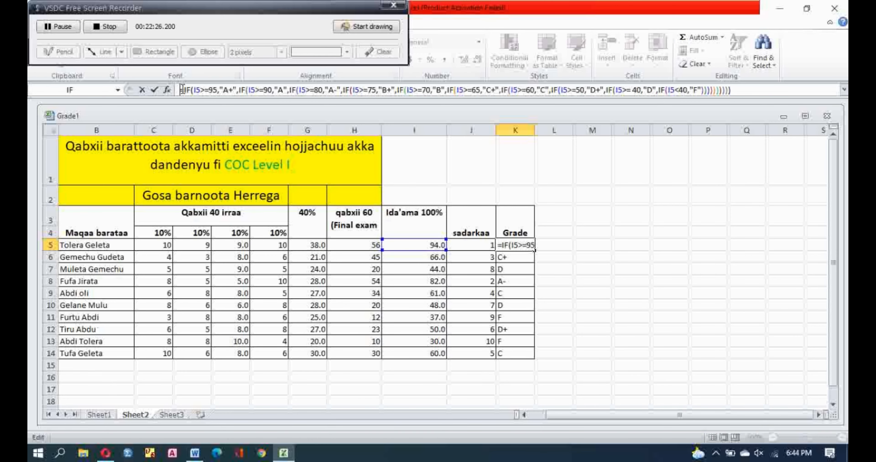
drag(182, 89, 732, 92)
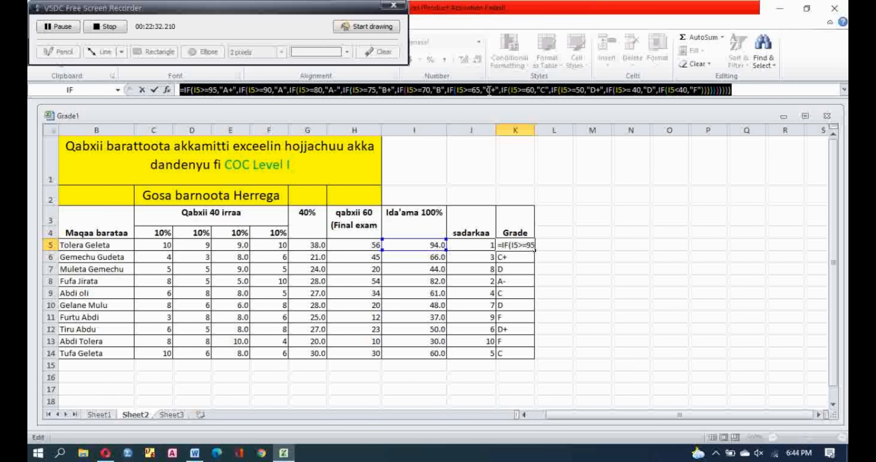
click(389, 90)
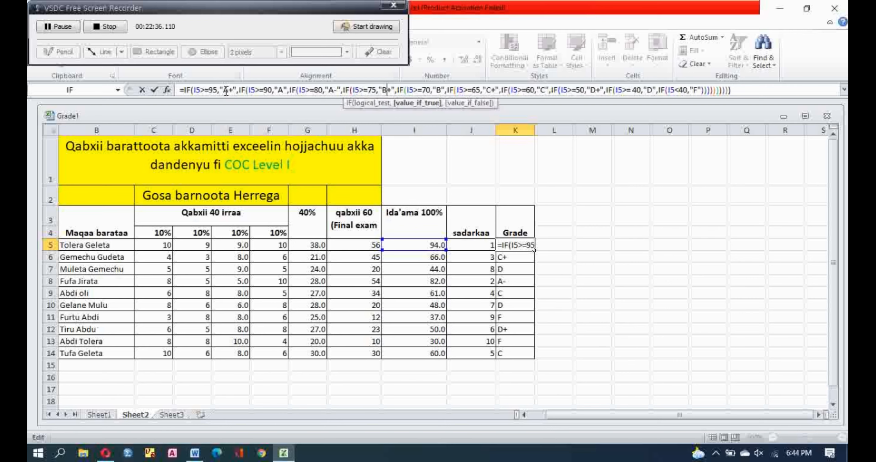
click(238, 90)
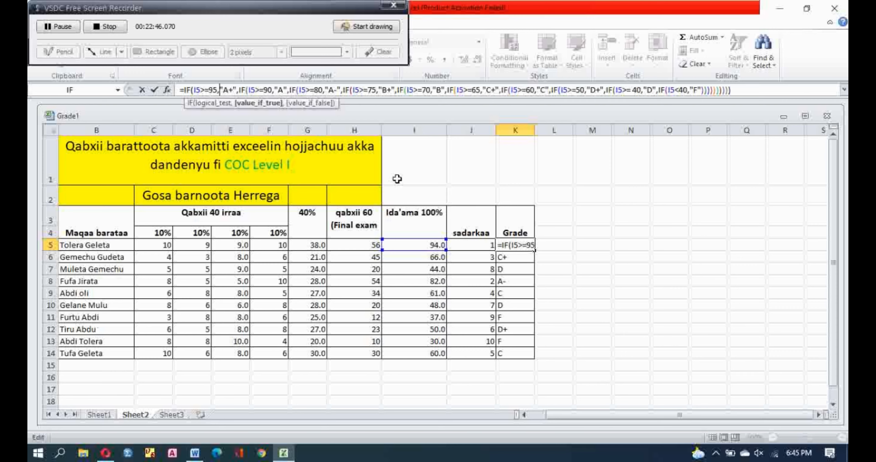
click(554, 246)
click(525, 244)
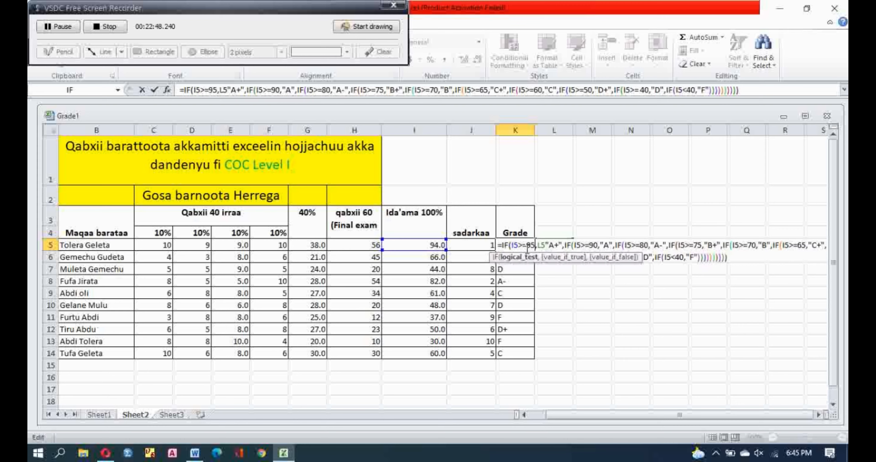
key(Return)
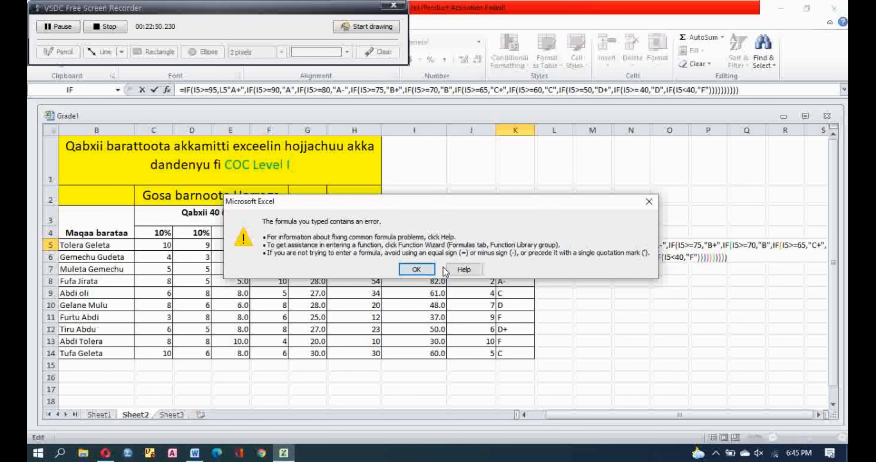
click(431, 270)
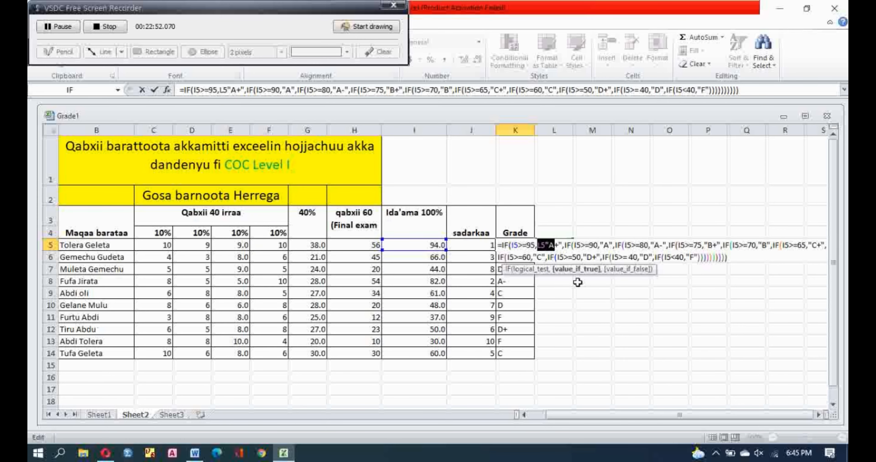
key(BackSpace)
text(M)
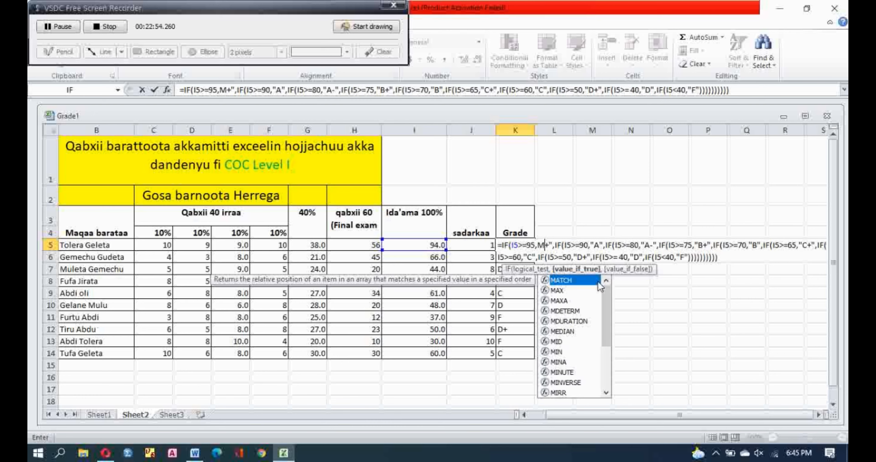
key(Return)
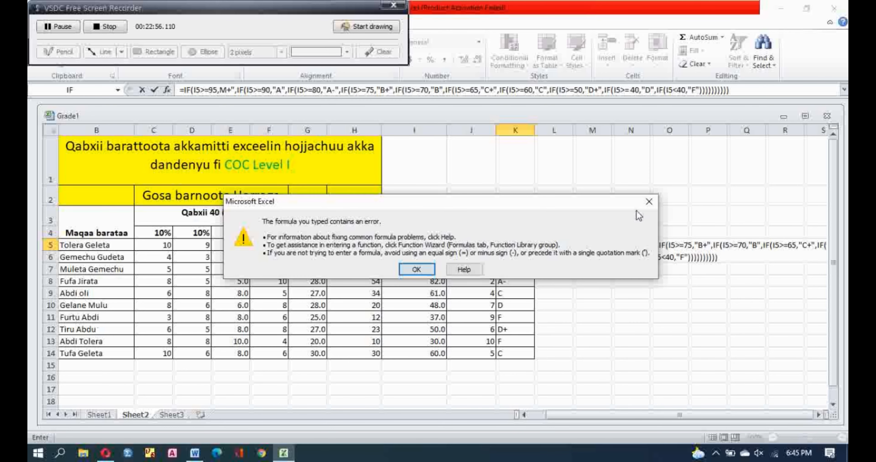
click(649, 202)
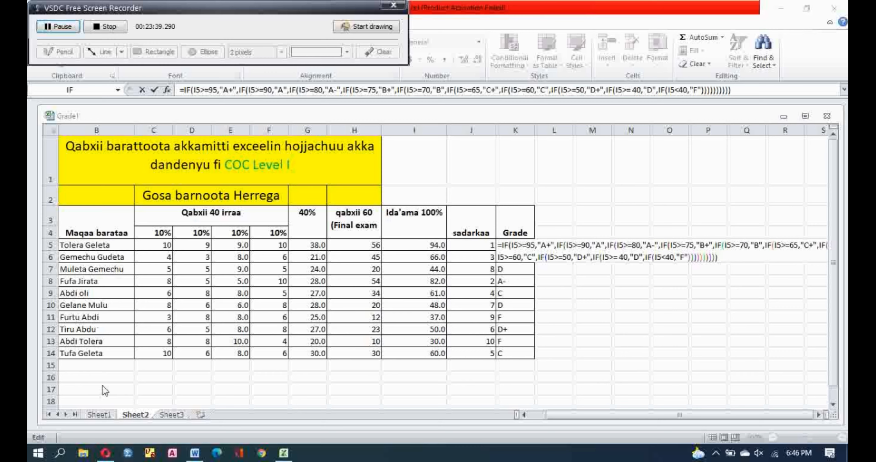
- Finish editing K5 with the intact nested IF grade formula, from I5>=95,"A+" through I5<40,"F"
click(104, 415)
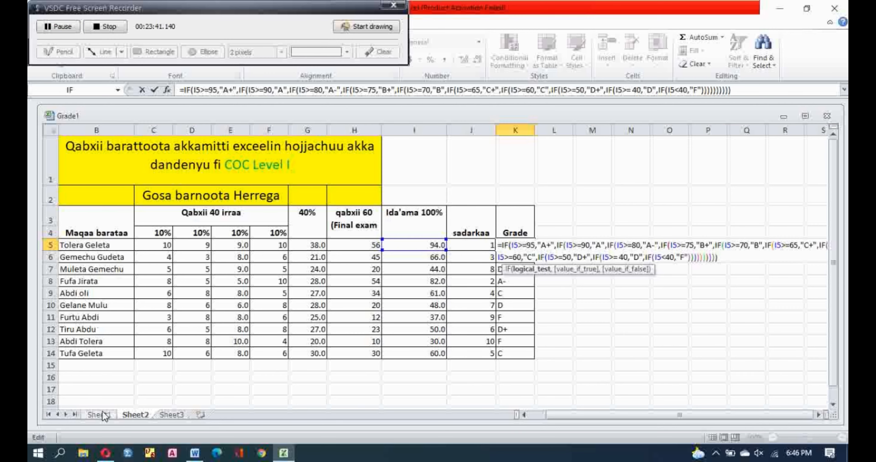
click(719, 256)
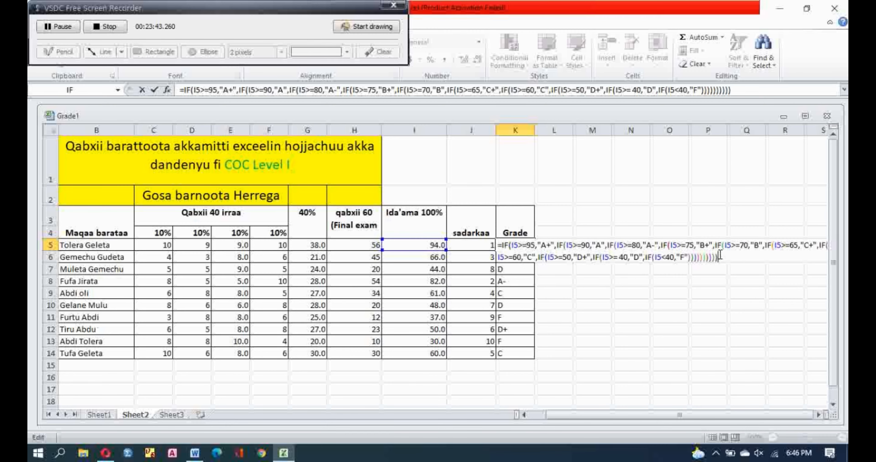
key(Return)
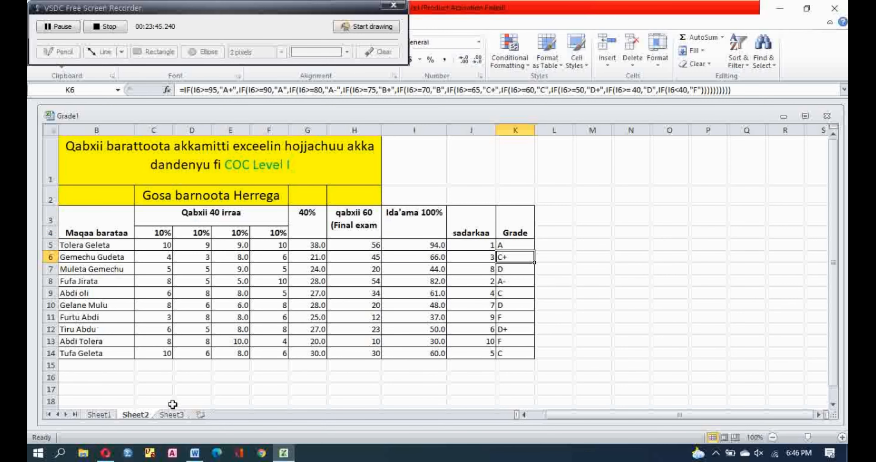
- Switch to Sheet1 and examine the Maths marks, the first student's subject marks and the Total, Average, Rank and Grade cells in row 3
click(99, 414)
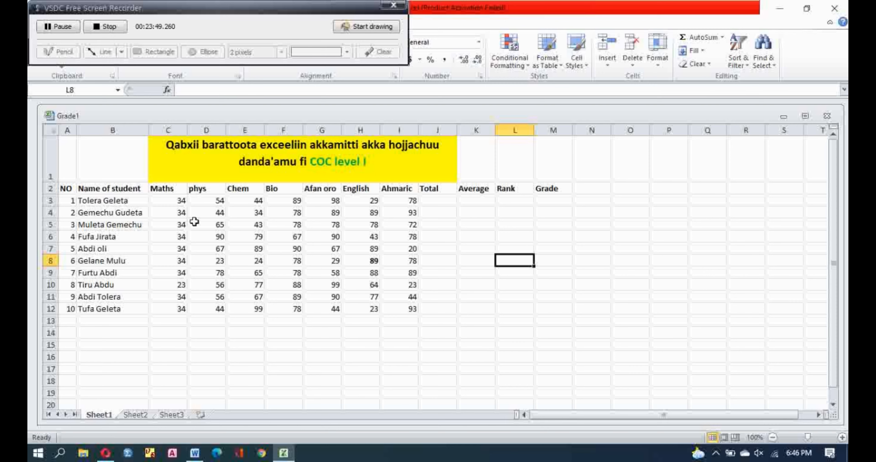
drag(173, 192, 178, 308)
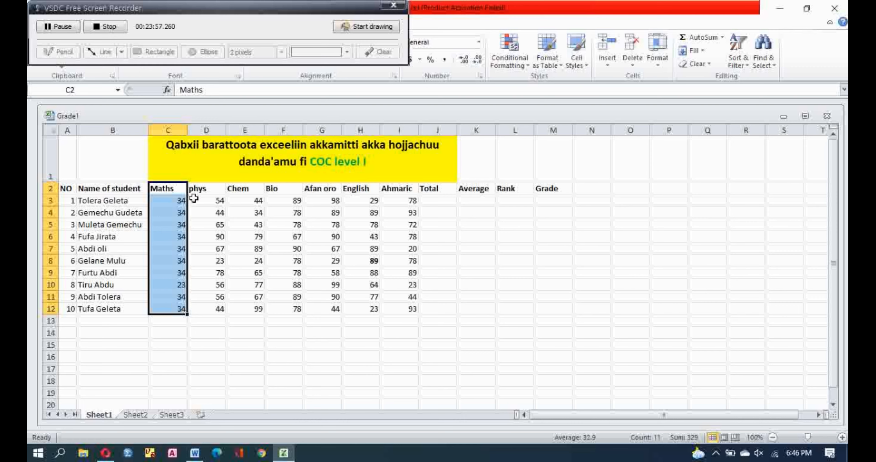
click(91, 201)
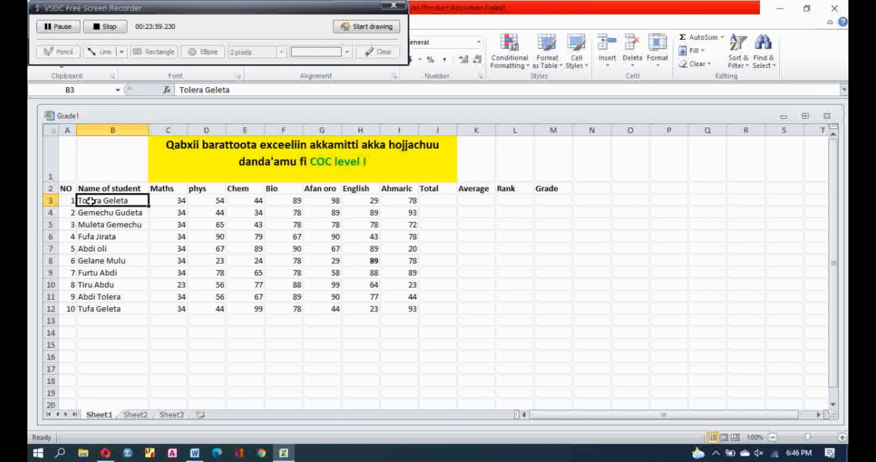
drag(90, 201, 418, 203)
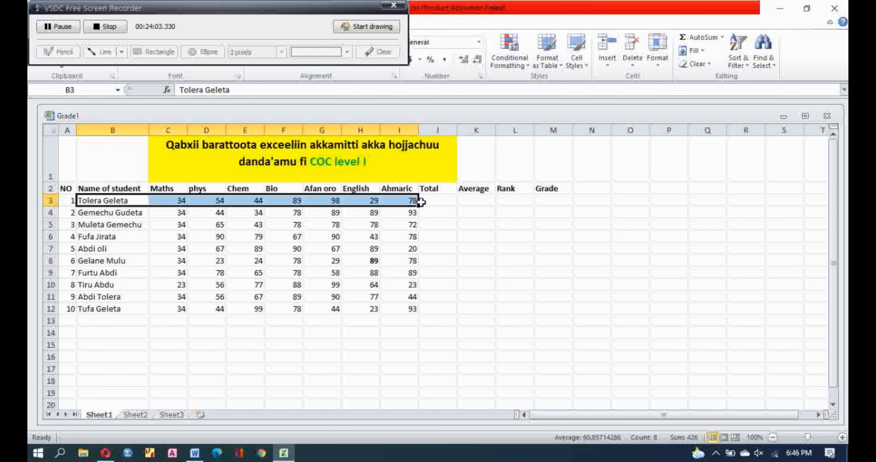
click(431, 202)
click(476, 200)
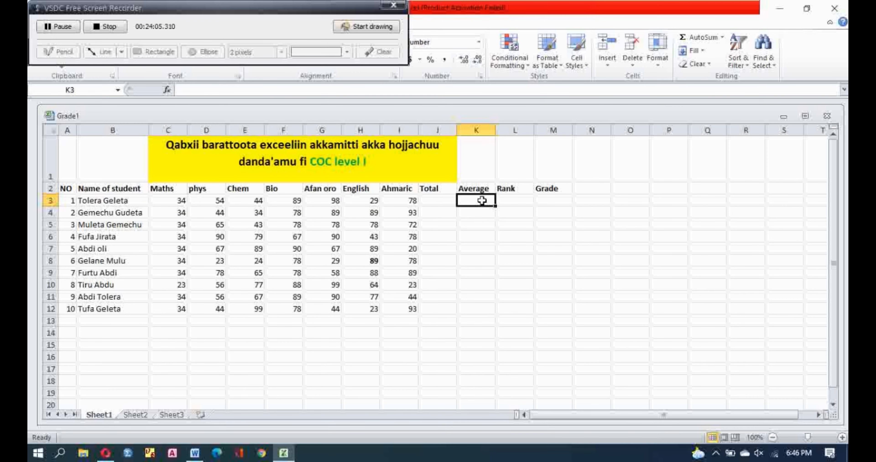
click(517, 202)
click(556, 202)
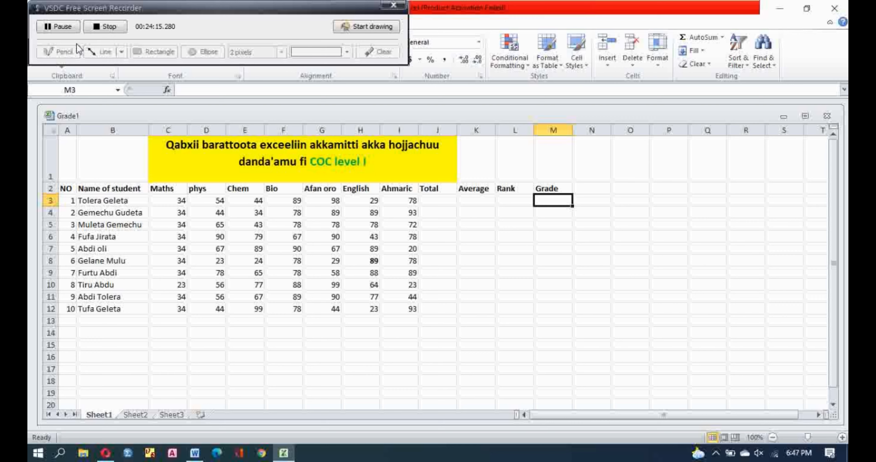
click(63, 24)
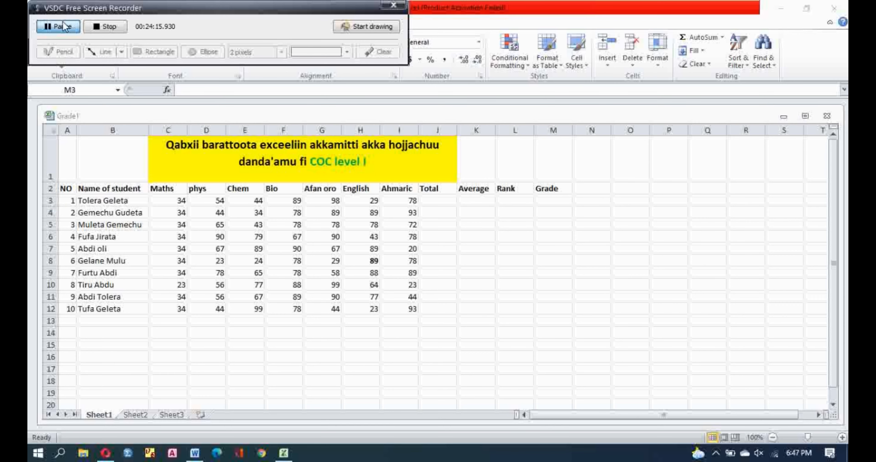